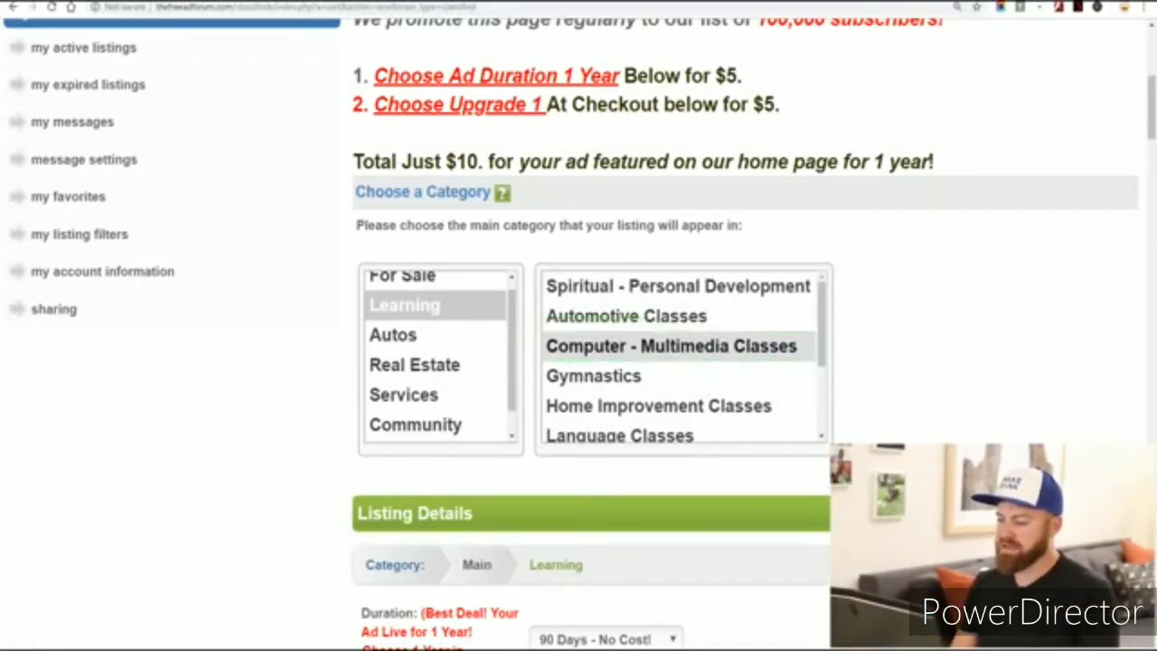
# Set the listing's category to Computer - Multimedia Classes under Learning
pyautogui.click(671, 346)
pyautogui.scroll(-2, 671, 346)
pyautogui.scroll(-5, 578, 361)
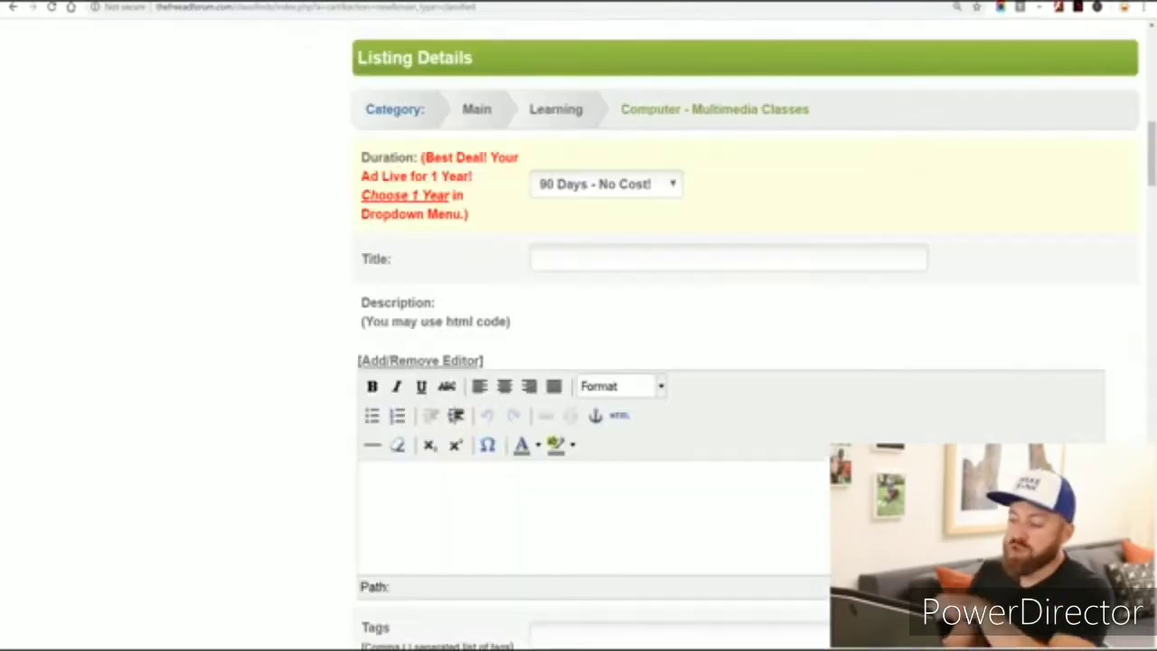
# Set the ad duration to the free option, 90 Days - No Cost!
pyautogui.click(606, 185)
pyautogui.click(606, 184)
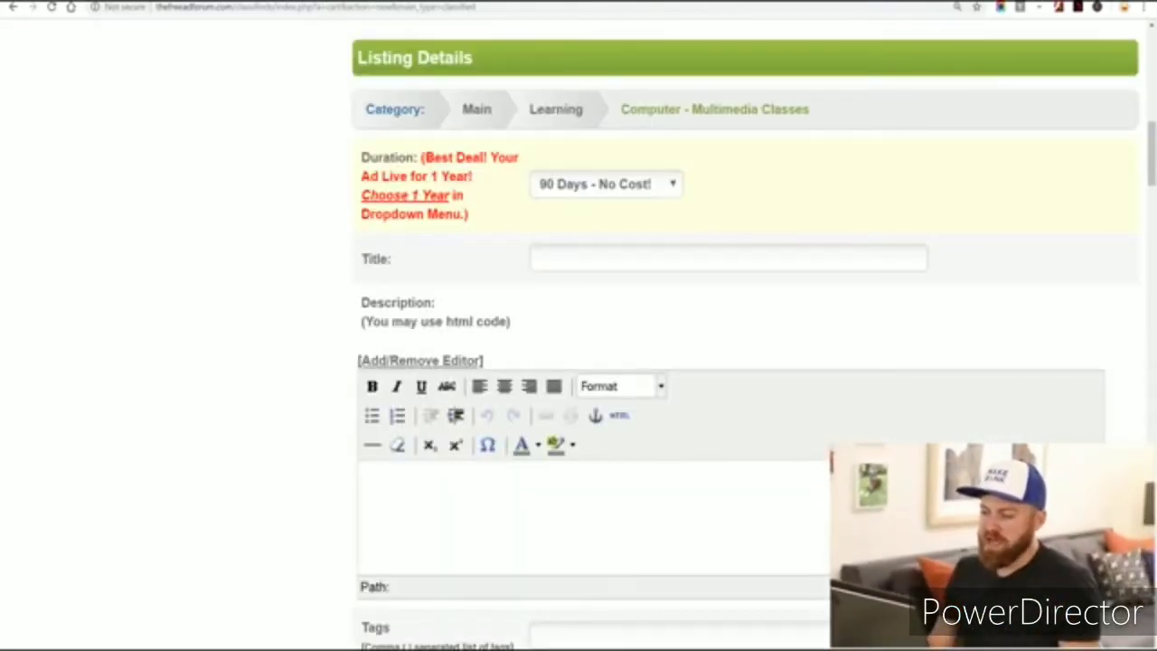
pyautogui.moveTo(690, 165)
pyautogui.mouseDown()
pyautogui.moveTo(692, 189)
pyautogui.moveTo(549, 191)
pyautogui.moveTo(636, 238)
pyautogui.mouseUp()
pyautogui.press('Escape')
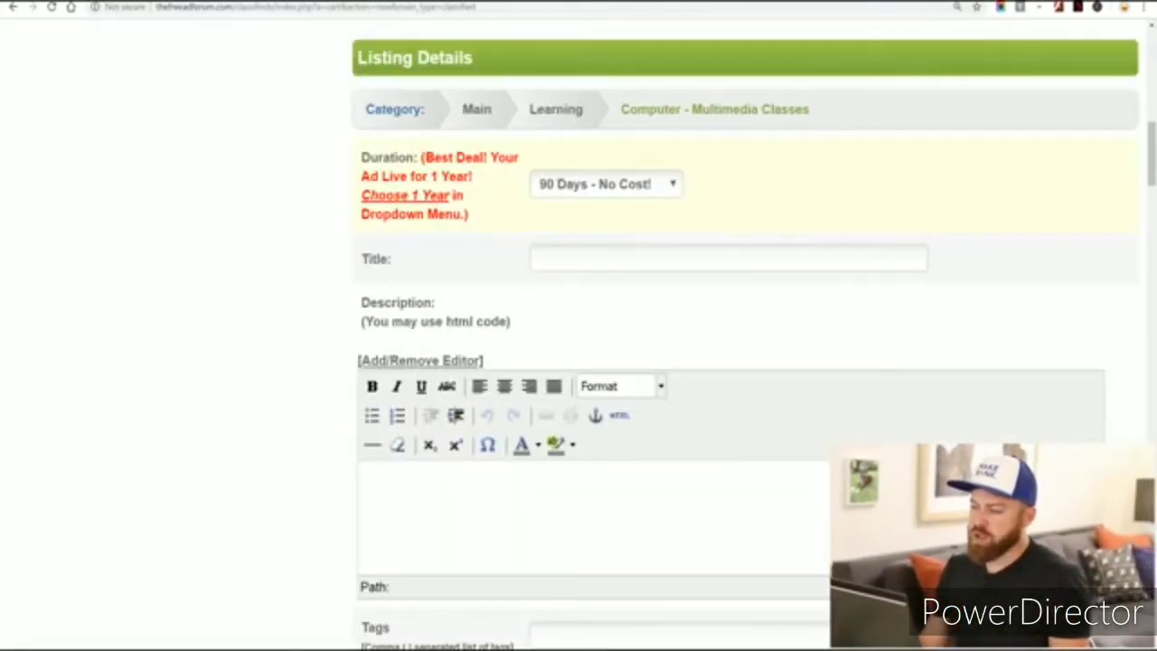
pyautogui.click(605, 184)
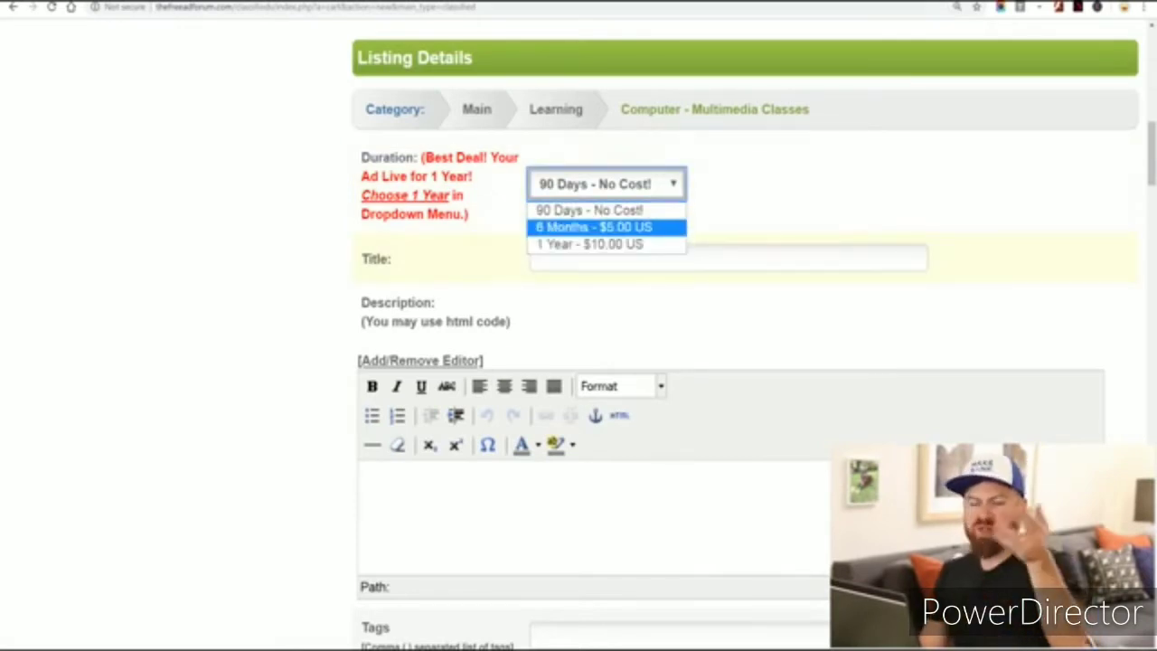
pyautogui.click(589, 209)
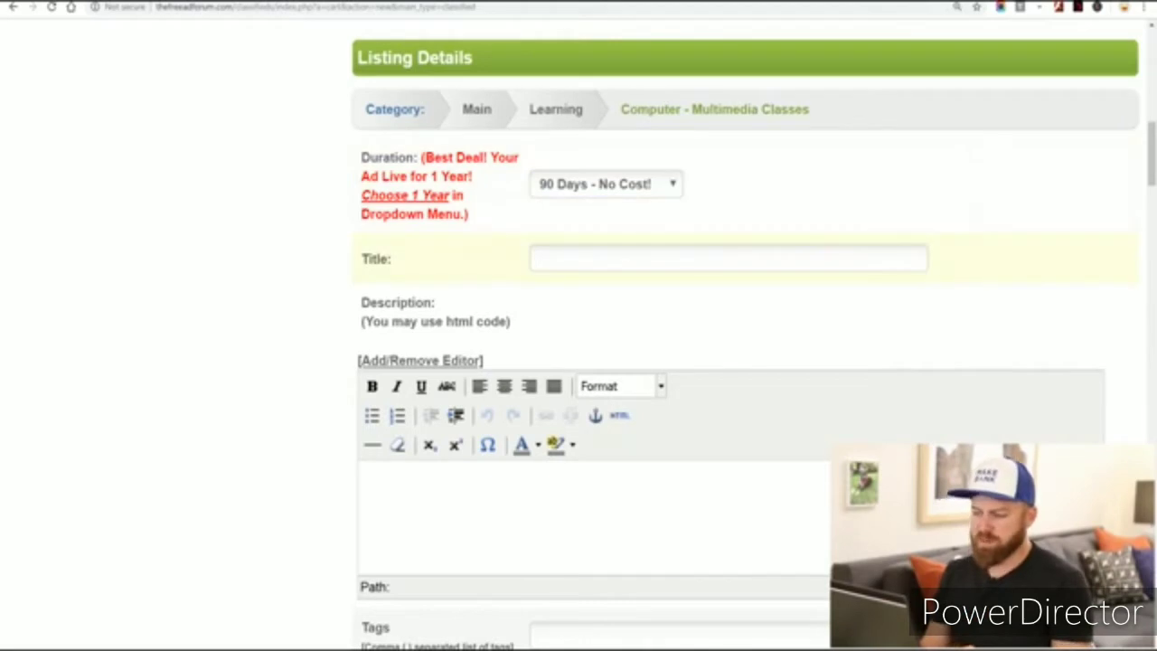
# Switch to the Notepad notes and review the candidate titles for the listing's Title field
pyautogui.click(623, 259)
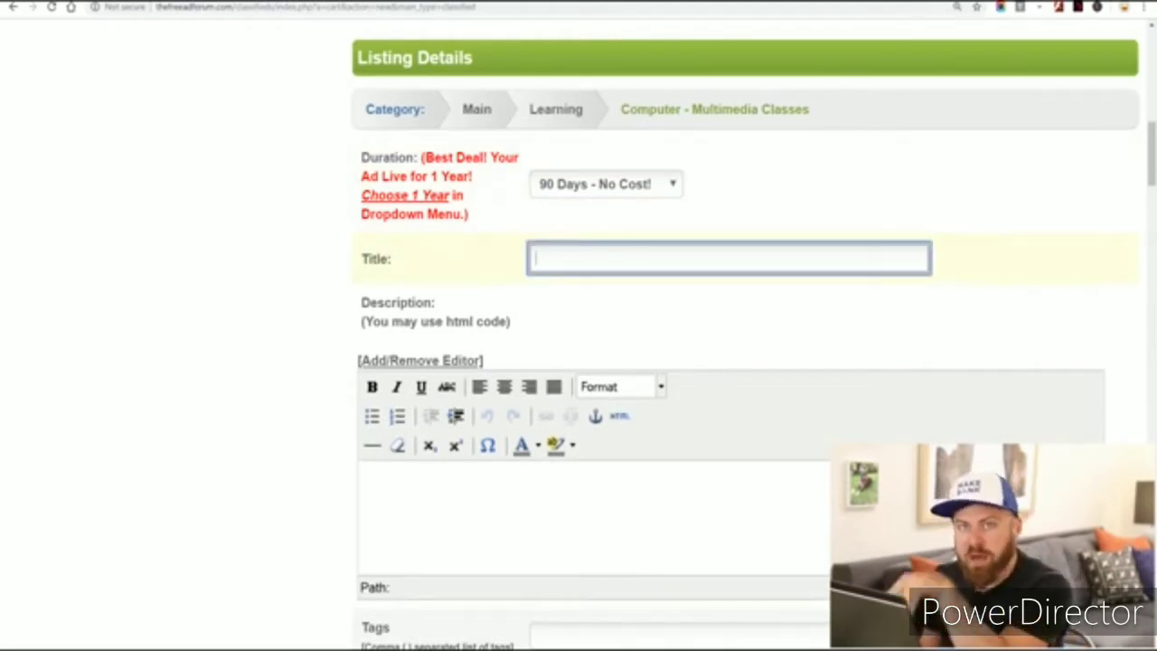
pyautogui.hotkey('alt', 'Tab')
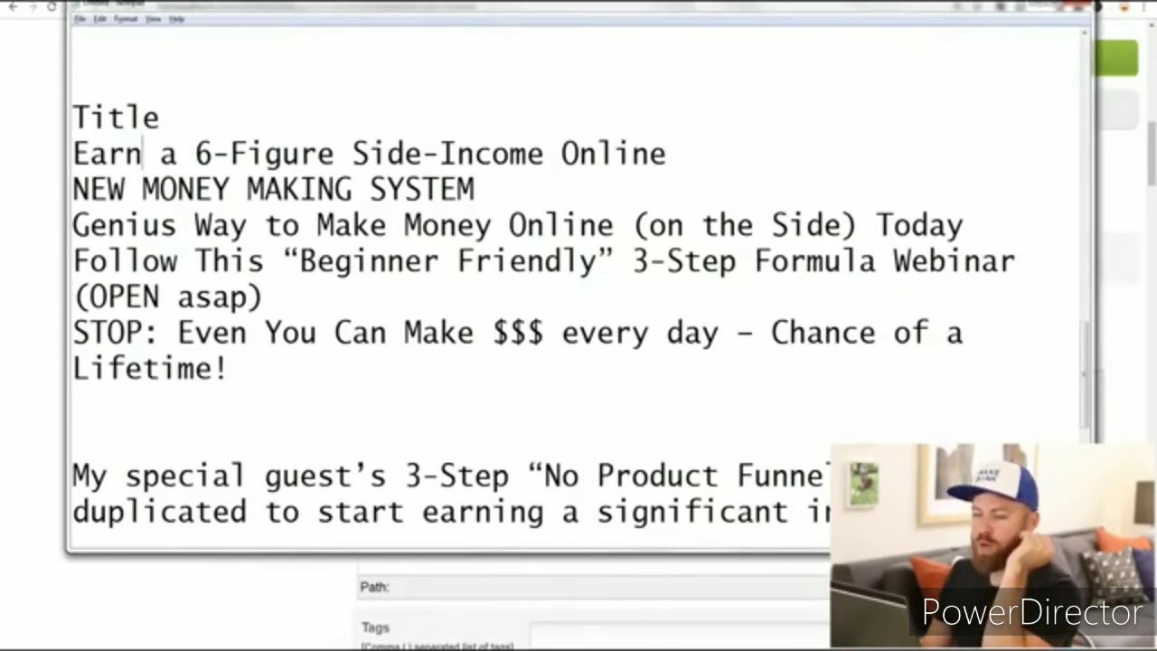
pyautogui.moveTo(74, 153); pyautogui.dragTo(475, 190)
pyautogui.click(614, 153)
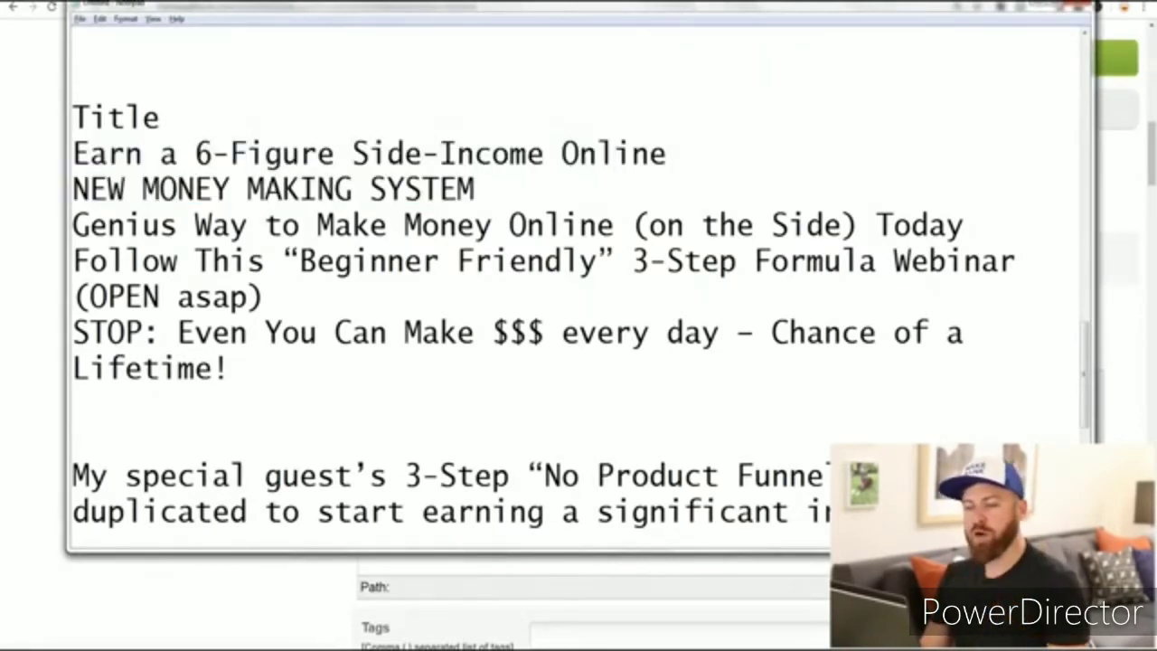
pyautogui.moveTo(74, 154); pyautogui.dragTo(666, 154)
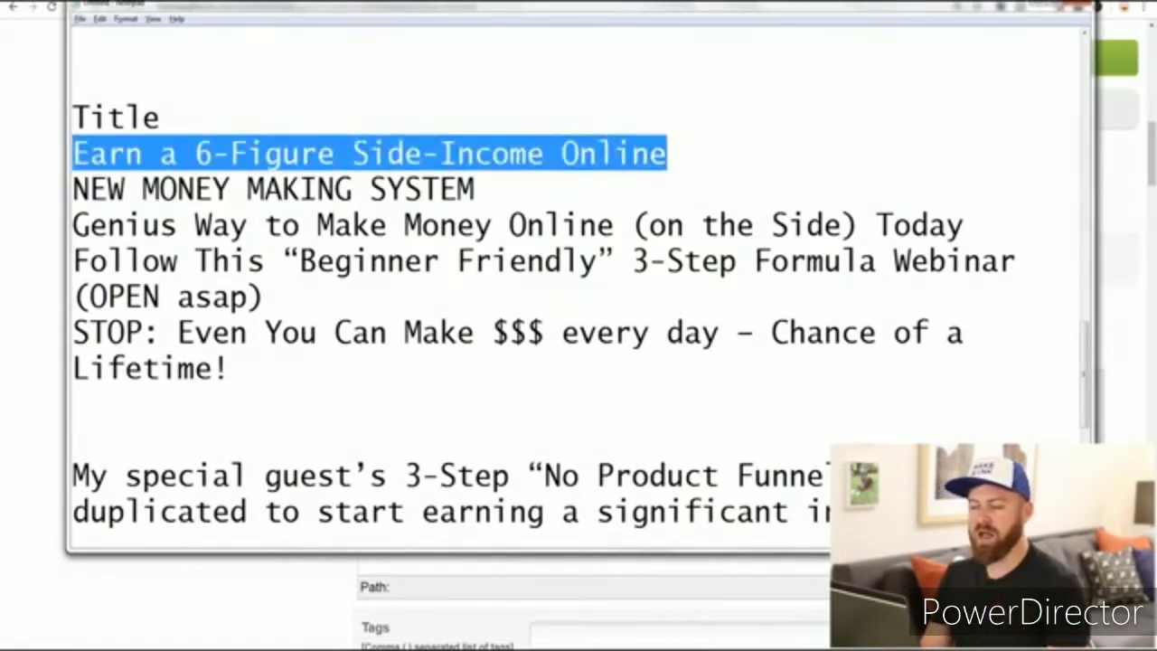
pyautogui.moveTo(475, 188); pyautogui.dragTo(964, 225)
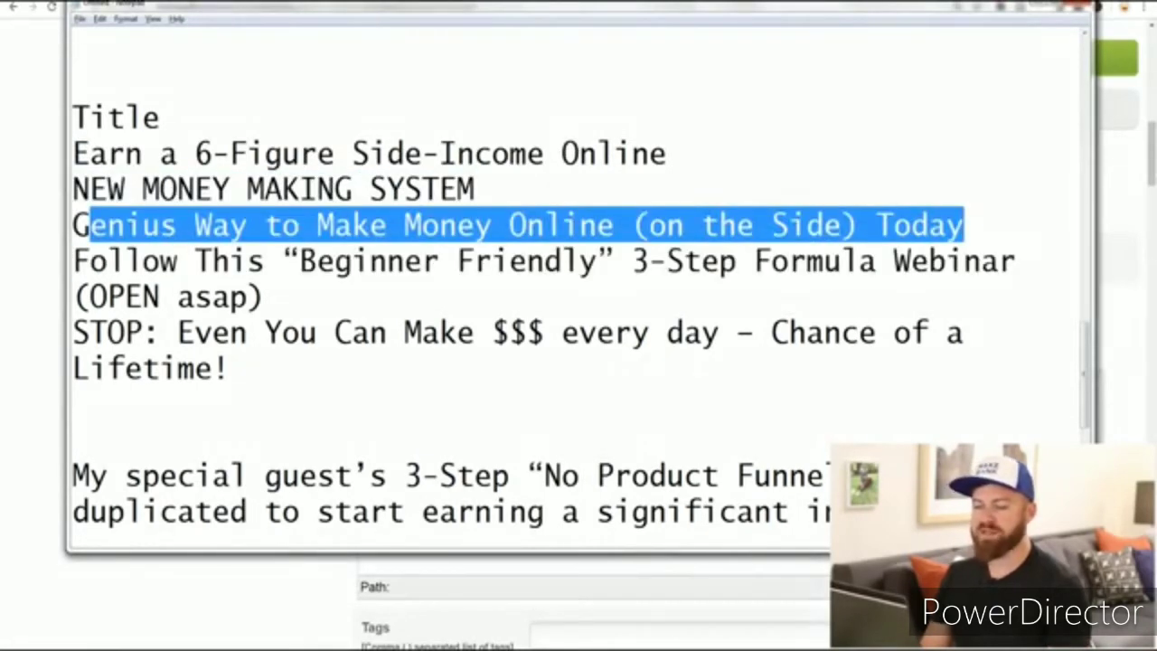
pyautogui.moveTo(73, 260); pyautogui.dragTo(263, 296)
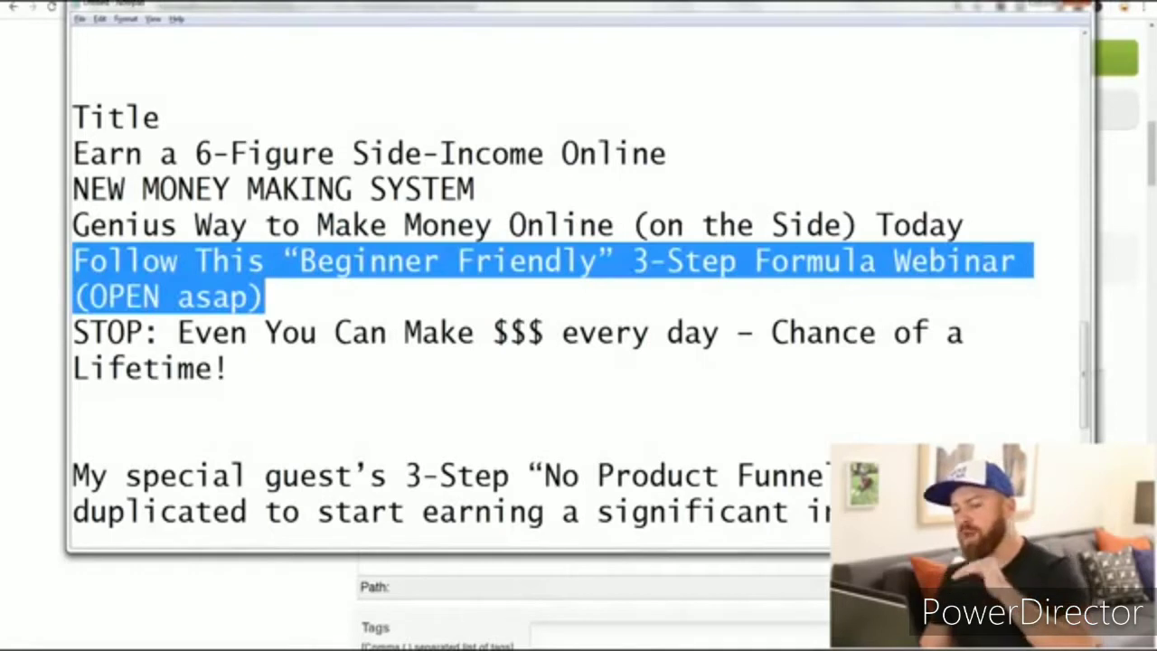
pyautogui.click(229, 369)
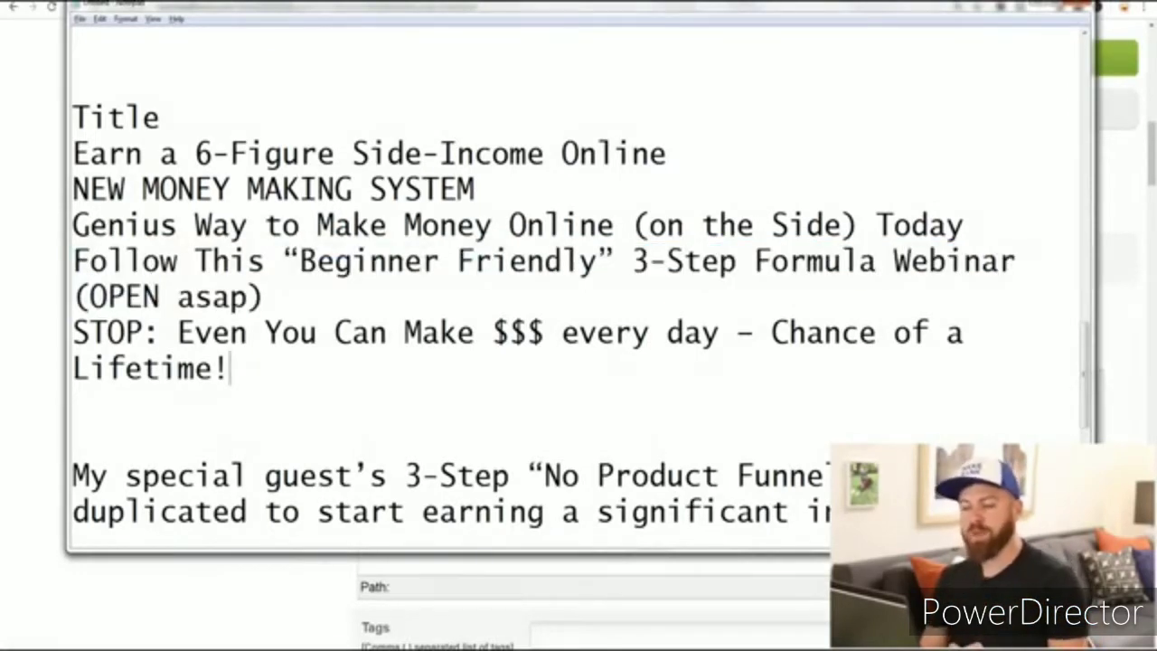
# Copy "Earn a 6-Figure Side-Income Online" from the notes into the listing's Title field and append "(FREE Training!!!)"
pyautogui.moveTo(667, 154); pyautogui.dragTo(75, 155)
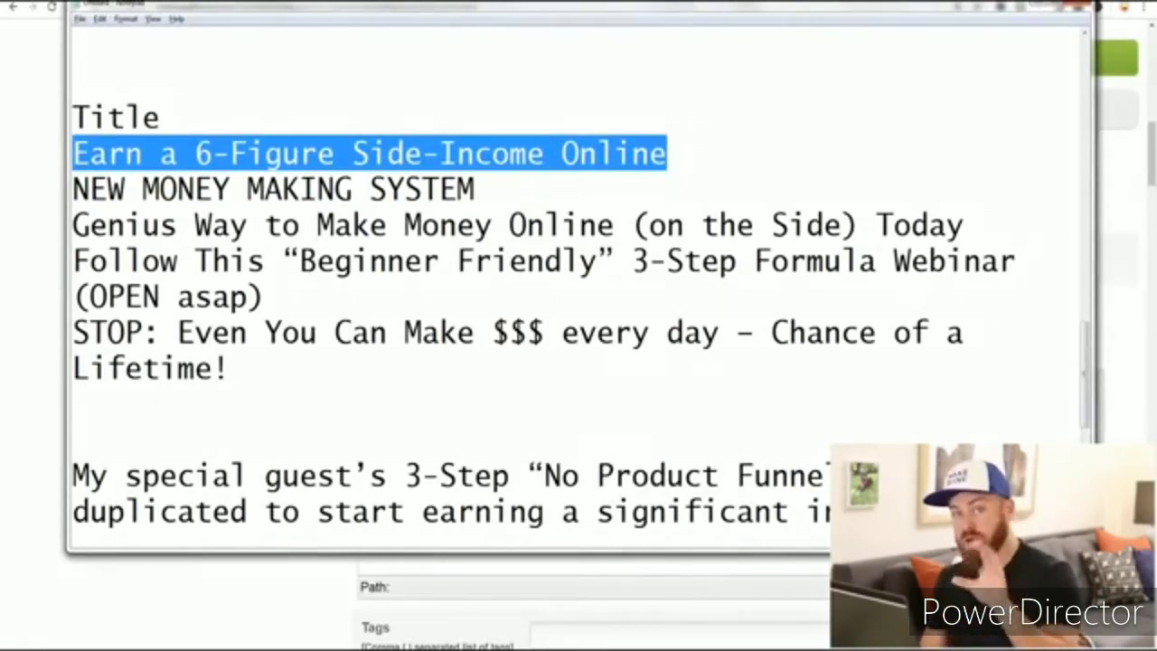
pyautogui.rightClick(255, 149)
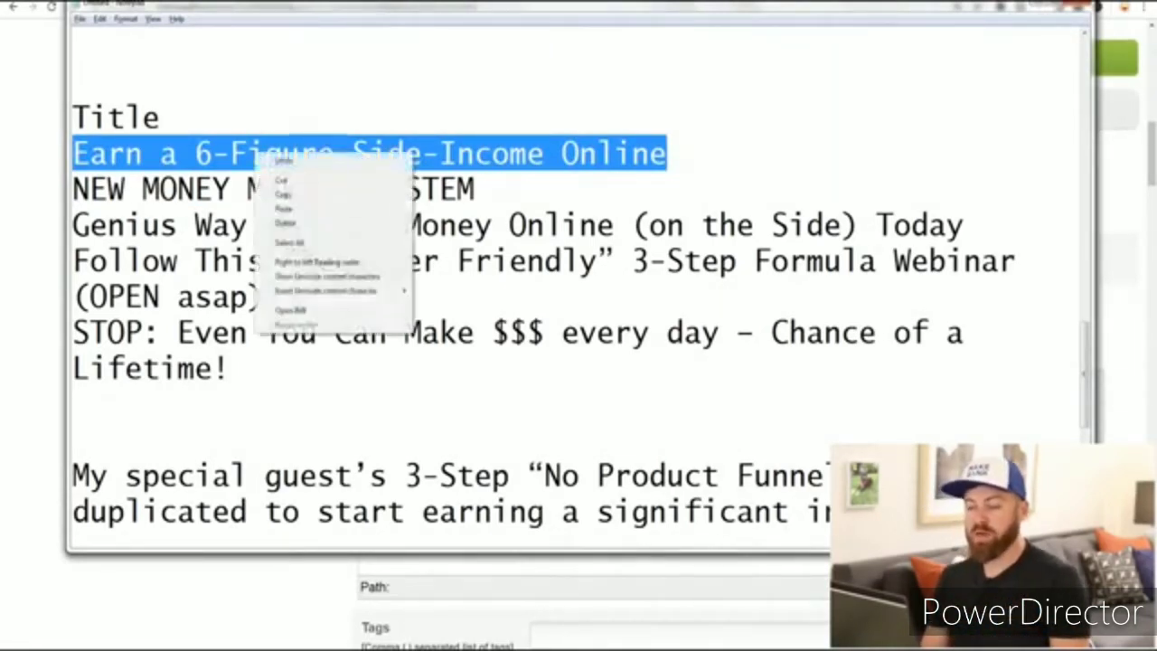
pyautogui.click(288, 194)
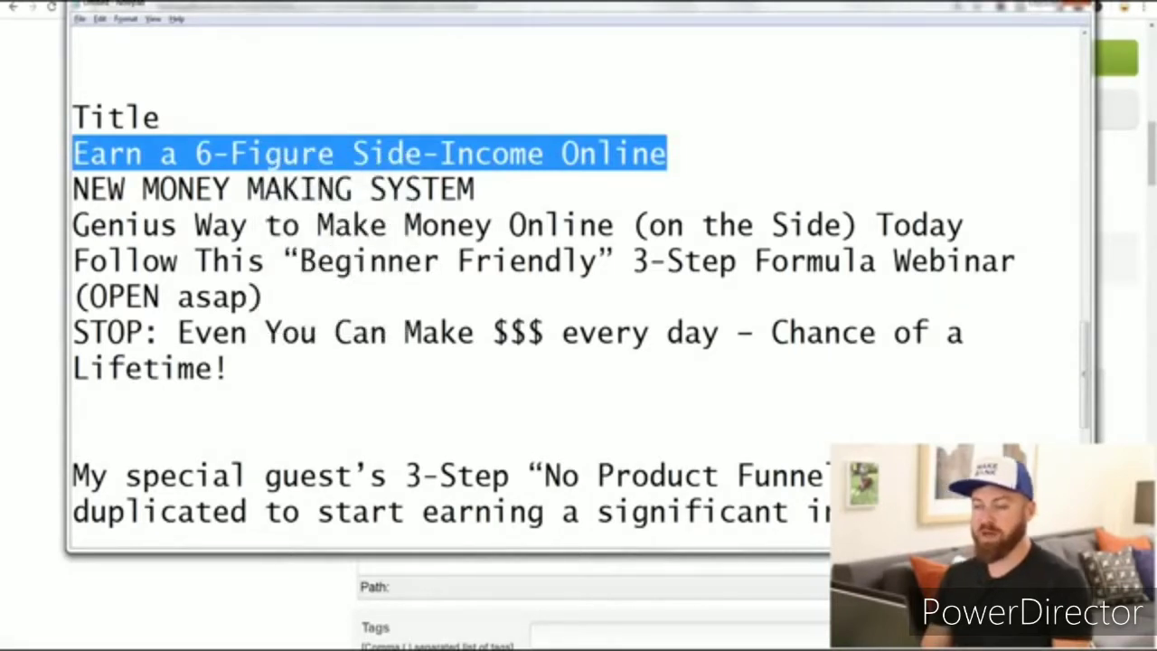
pyautogui.hotkey('alt', 'Tab')
pyautogui.hotkey('ctrl', 'v')
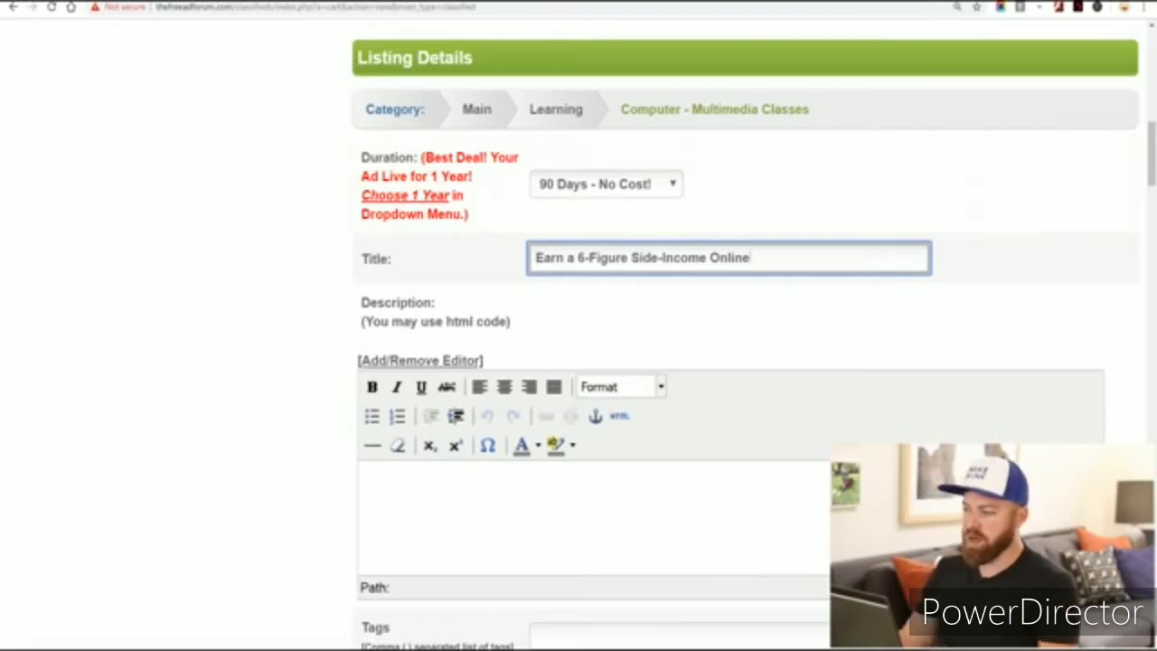
pyautogui.write('(Free Traininh')
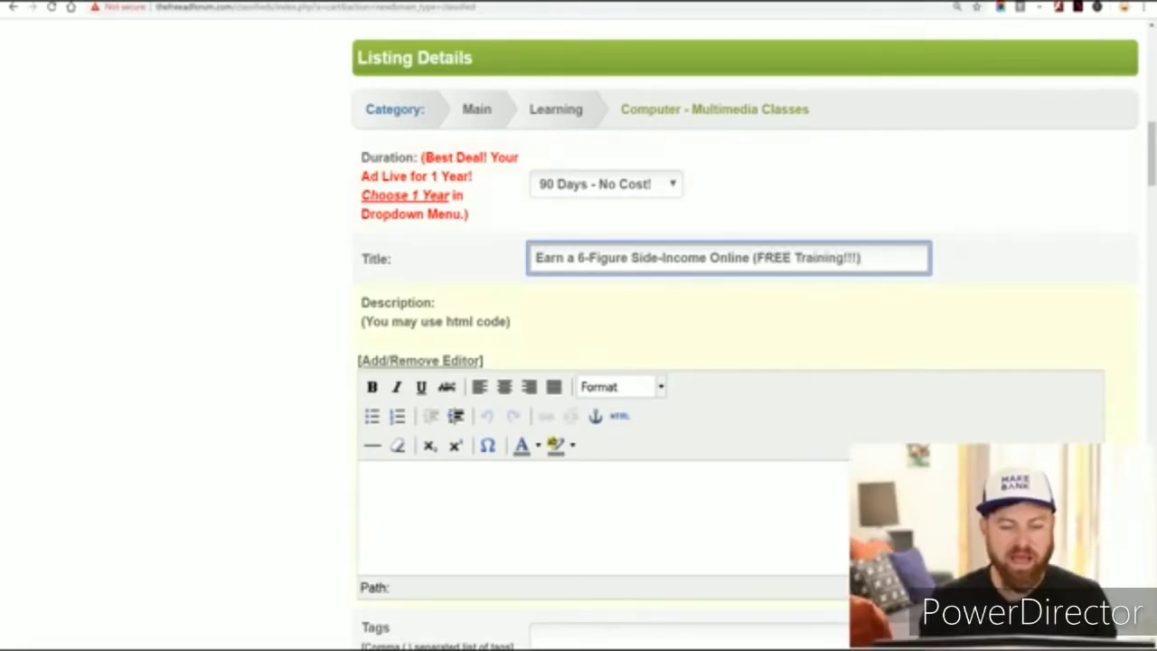
# Place the cursor in the listing's Description editor and copy the "My special guest's 3-Step" paragraph from the Notepad notes
pyautogui.scroll(-2, 579, 361)
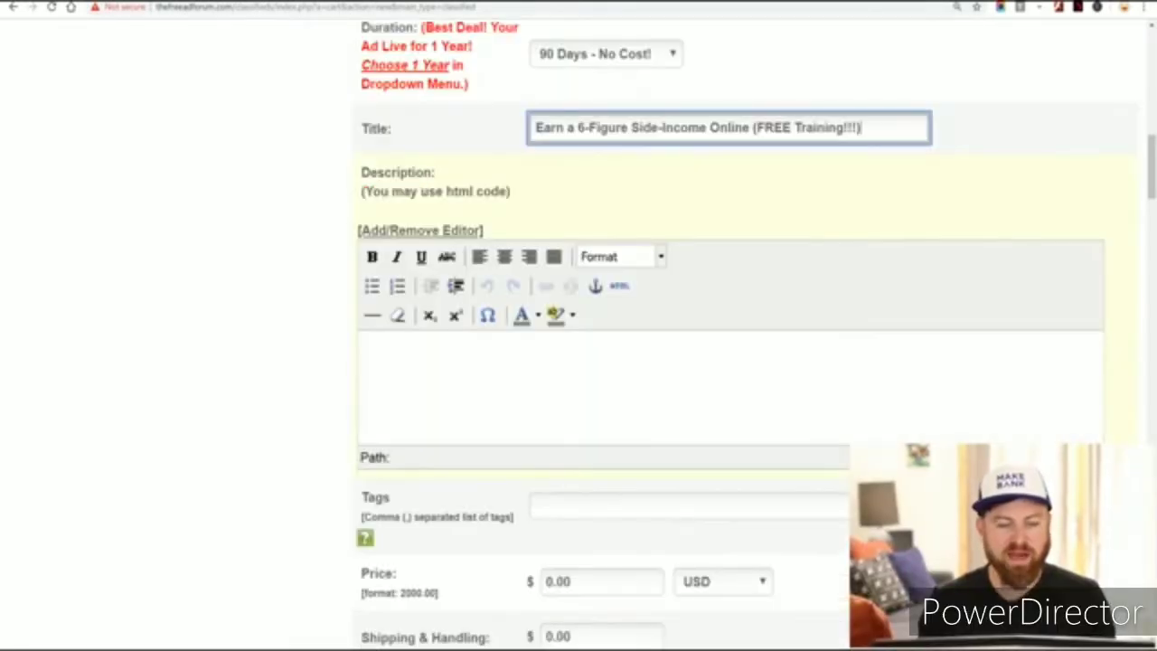
pyautogui.click(364, 344)
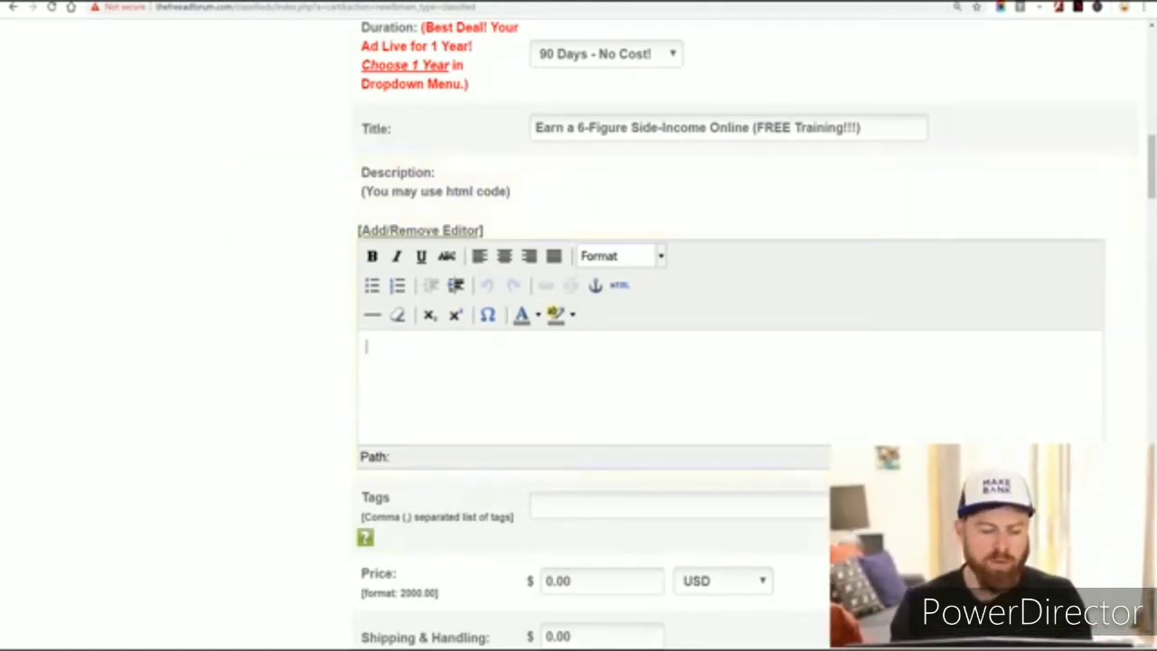
pyautogui.hotkey('alt', 'Tab')
pyautogui.click(230, 367)
pyautogui.scroll(-3, 578, 289)
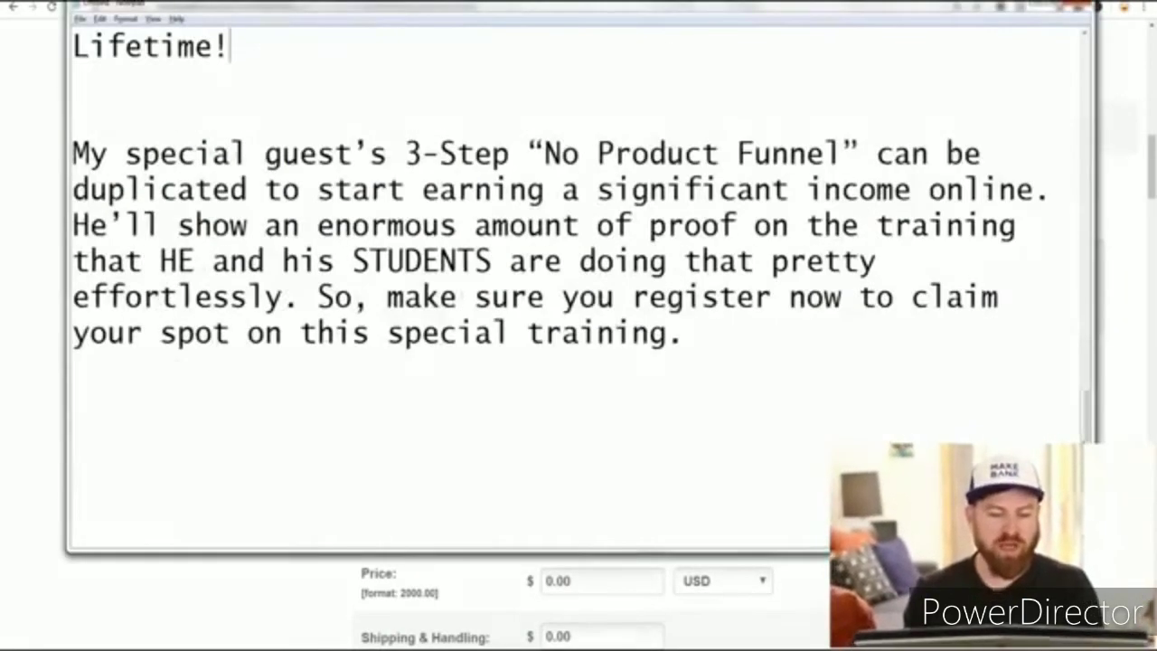
pyautogui.scroll(1, 579, 289)
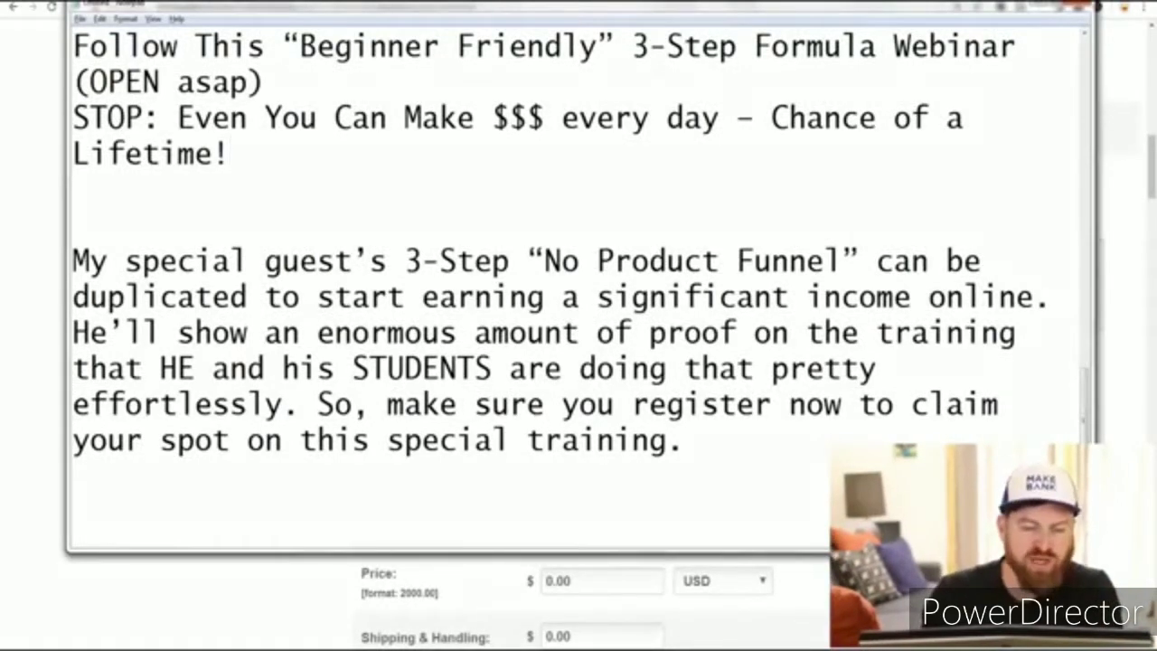
pyautogui.moveTo(73, 260)
pyautogui.mouseDown()
pyautogui.moveTo(789, 260)
pyautogui.moveTo(930, 226)
pyautogui.moveTo(895, 369)
pyautogui.moveTo(702, 472)
pyautogui.moveTo(700, 440)
pyautogui.moveTo(72, 260)
pyautogui.mouseUp()
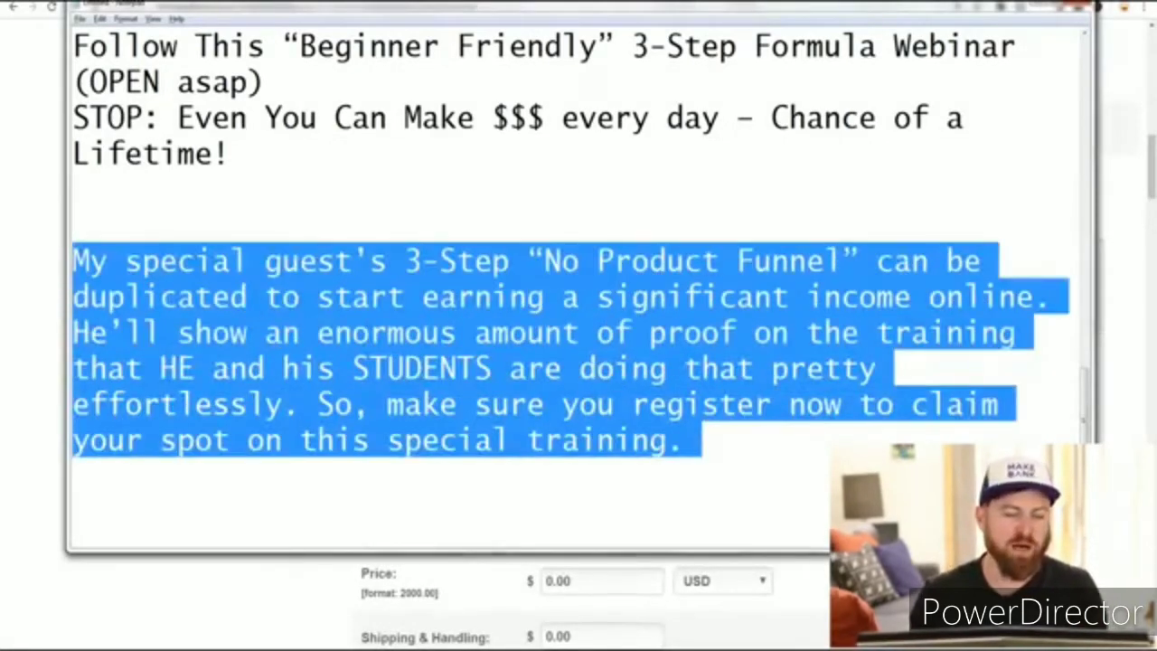
pyautogui.rightClick(146, 254)
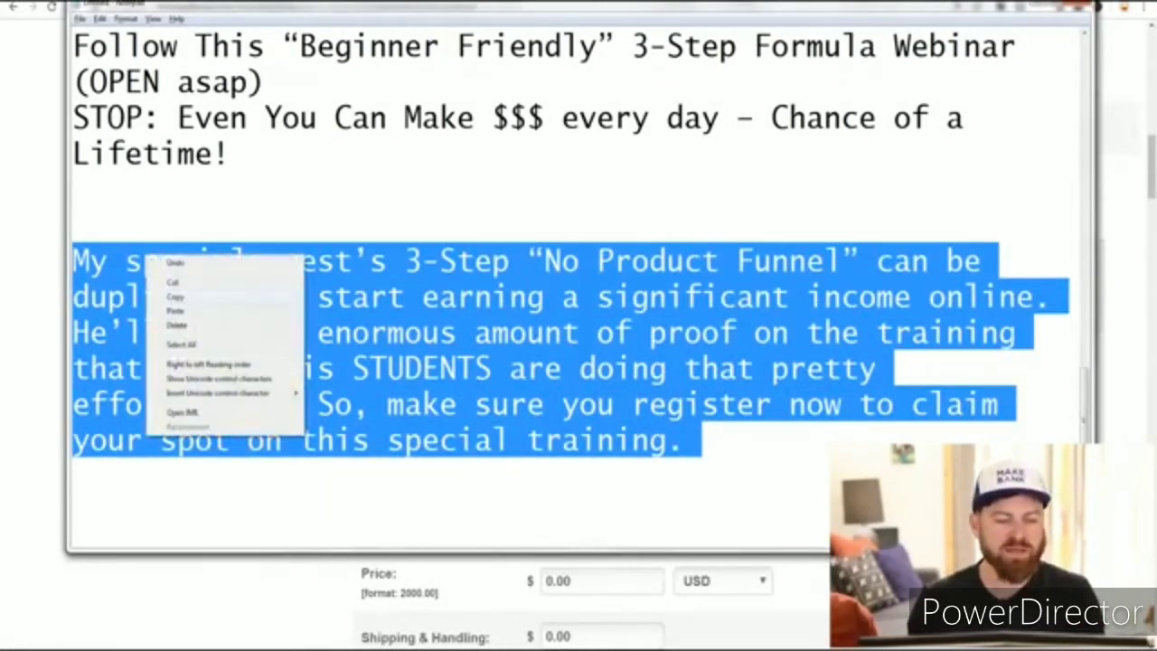
pyautogui.click(176, 296)
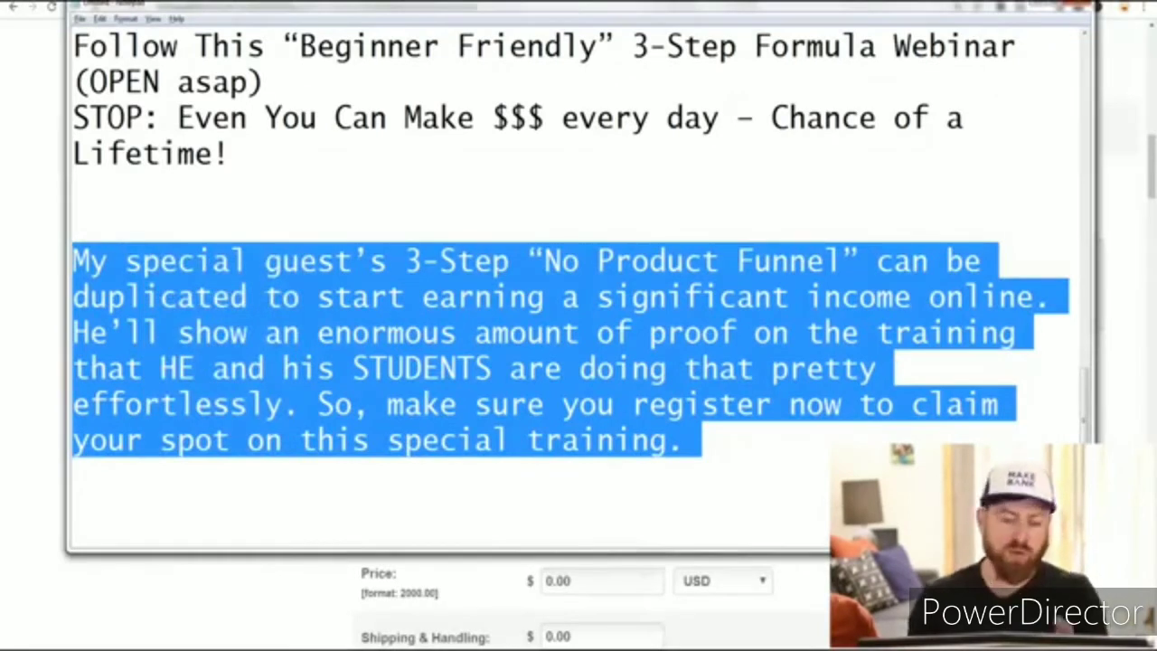
# Switch to the Super Affiliate System 2.0 affiliate page in the browser and look through its selling points and promotional materials
pyautogui.click(806, 296)
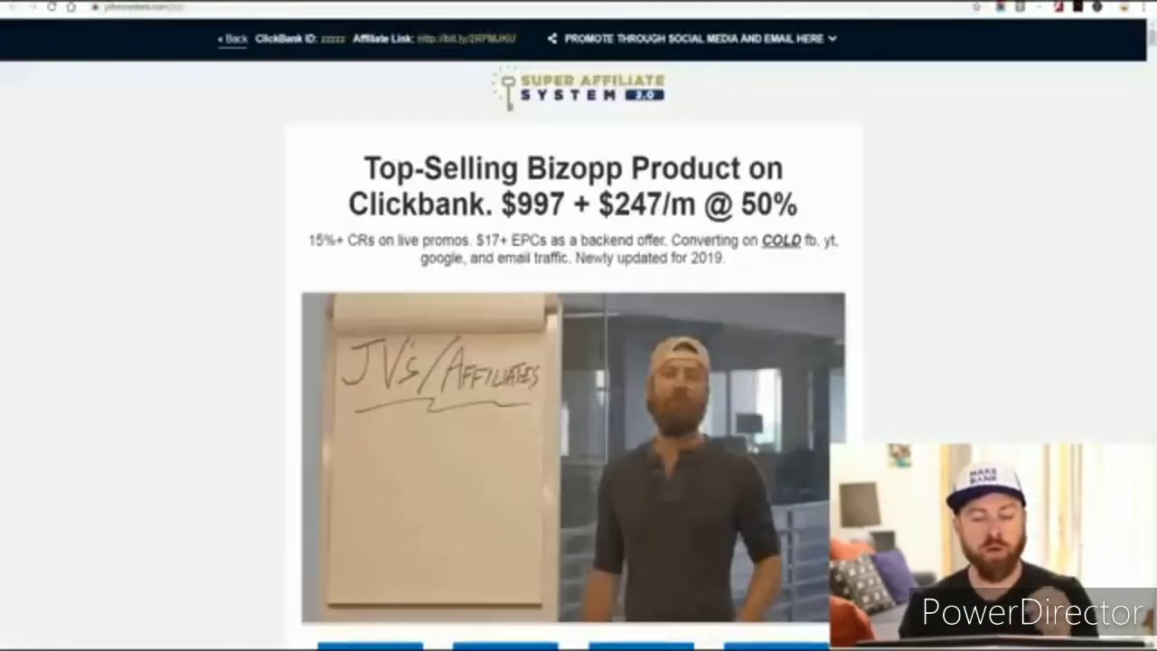
pyautogui.scroll(-10, 578, 362)
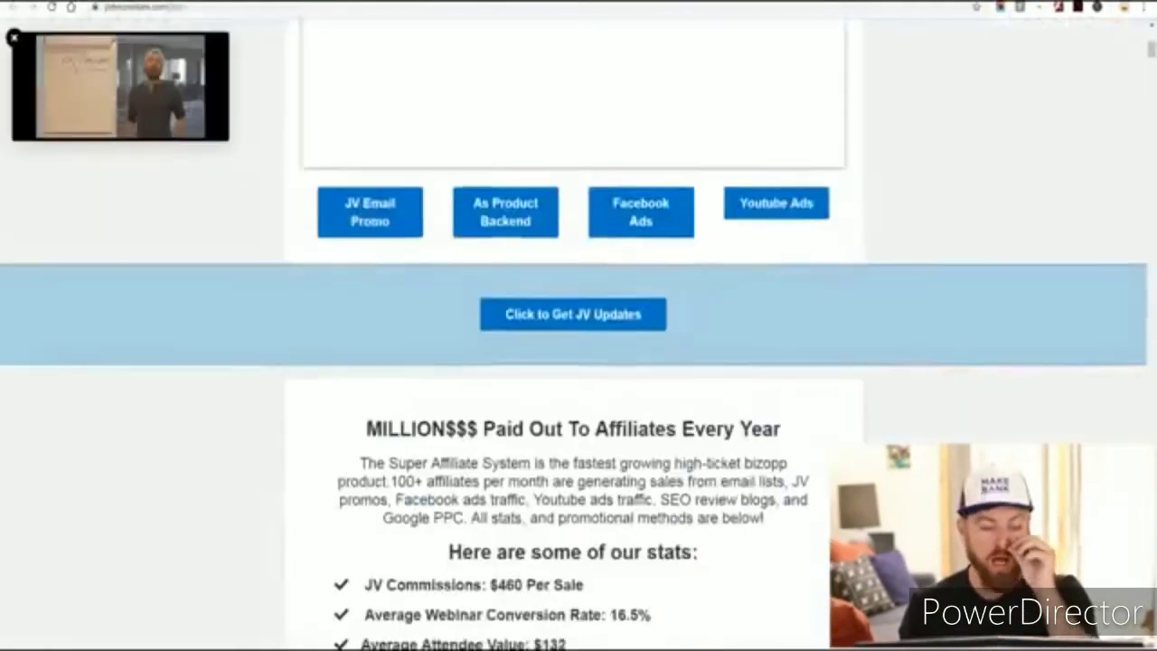
pyautogui.scroll(-15, 573, 361)
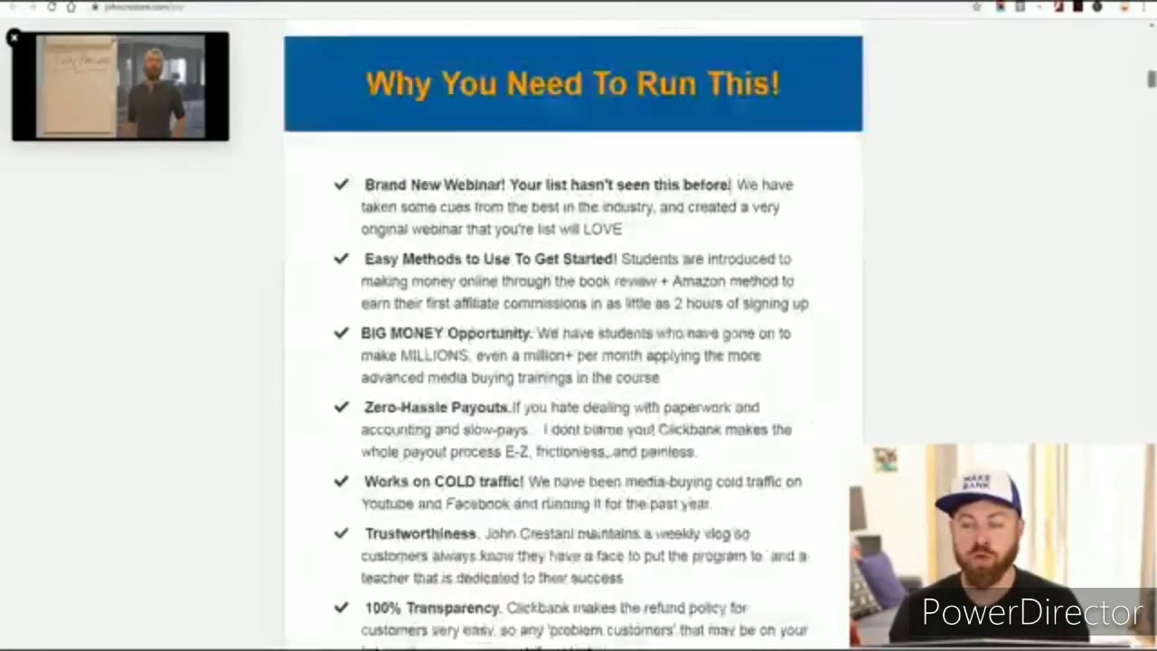
pyautogui.scroll(-20, 573, 361)
pyautogui.scroll(10, 572, 361)
pyautogui.scroll(-1, 572, 361)
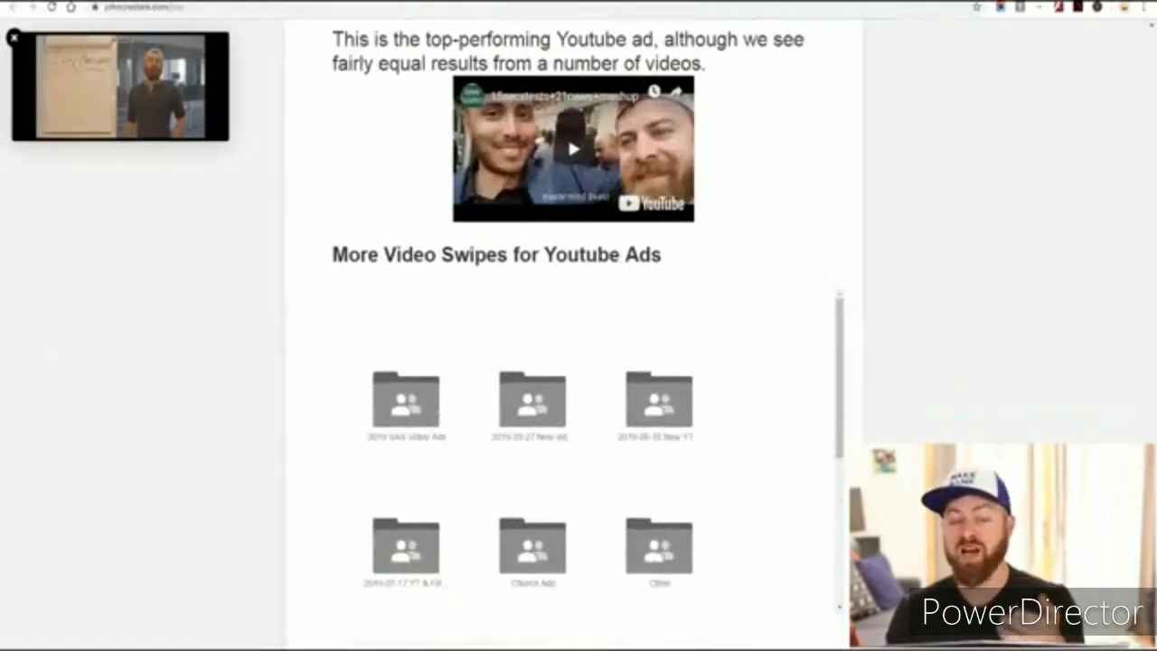
pyautogui.scroll(-2, 573, 362)
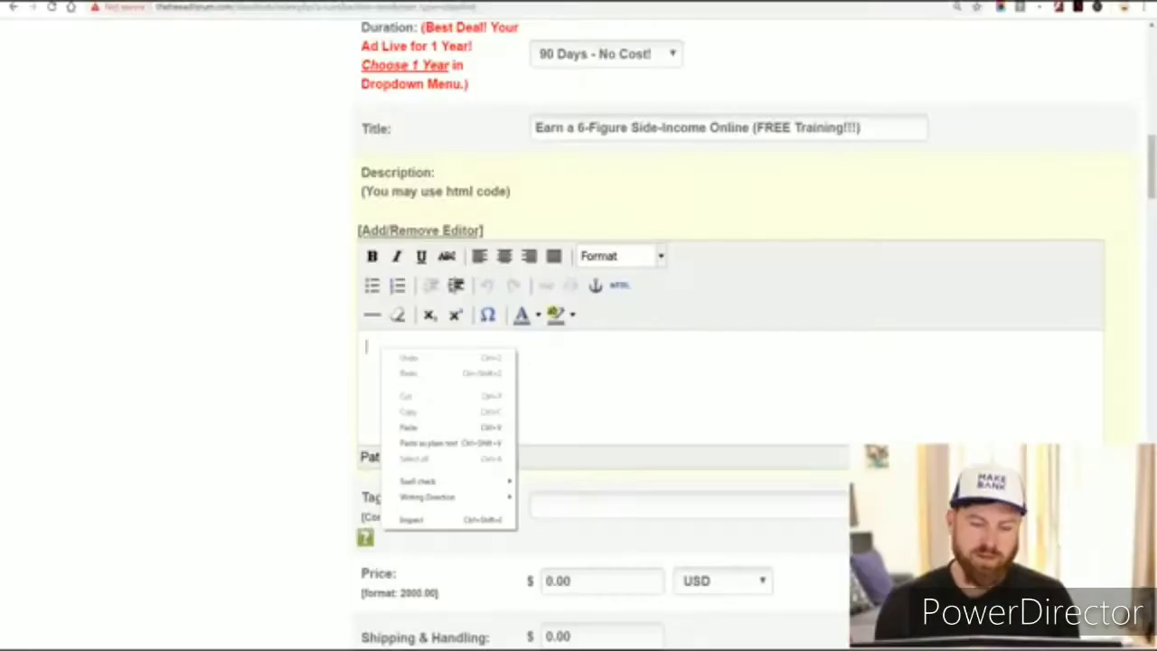
# Paste the copied "My special guest's 3-Step" paragraph into the listing's Description and place the cursor at its end
pyautogui.click(411, 425)
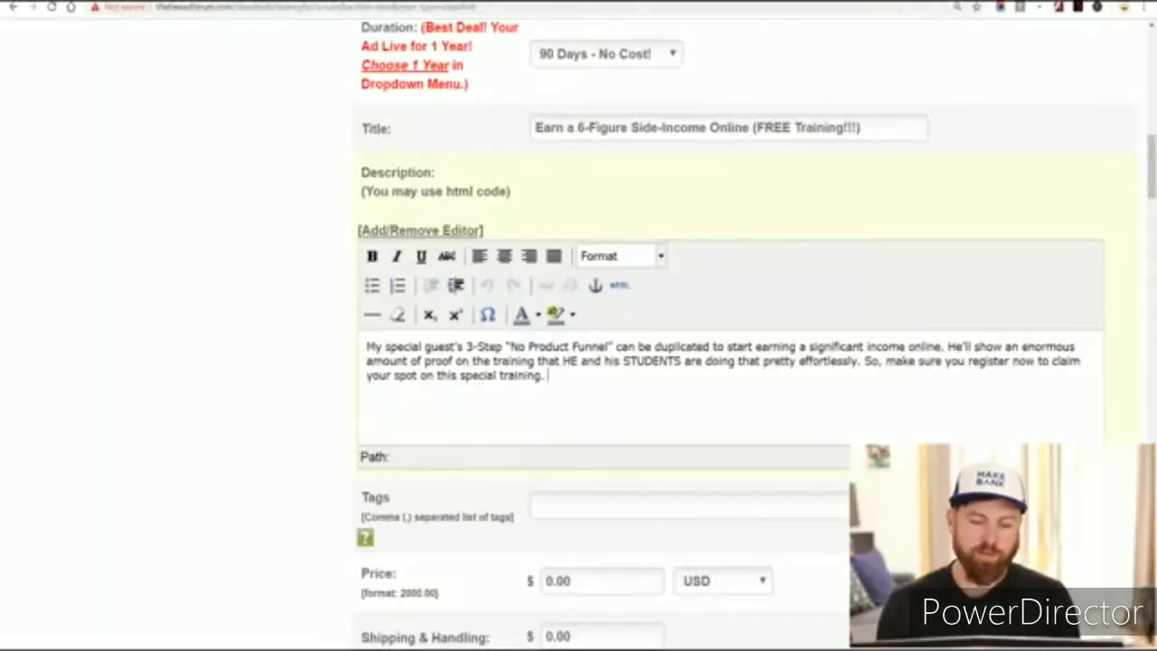
pyautogui.hotkey('ctrl', 'a')
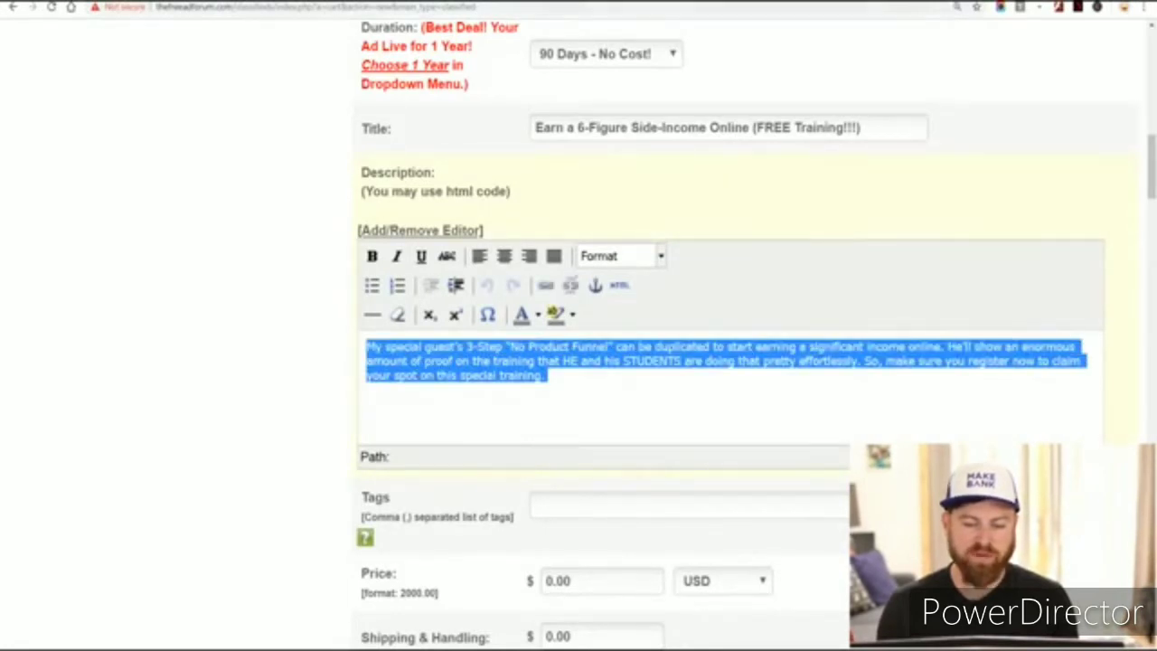
pyautogui.click(547, 376)
# Add the line "Signup for the free training HERE," below the description paragraph, separated by a blank line
pyautogui.press('Return')
pyautogui.press('Return')
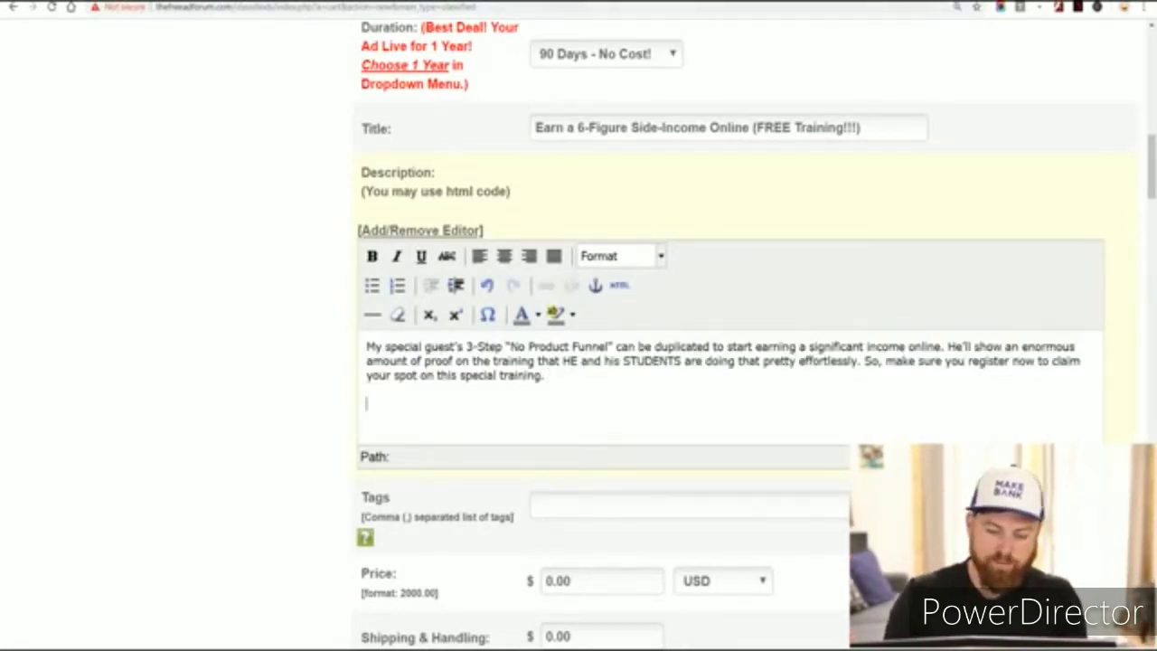
pyautogui.write('Signup for th')
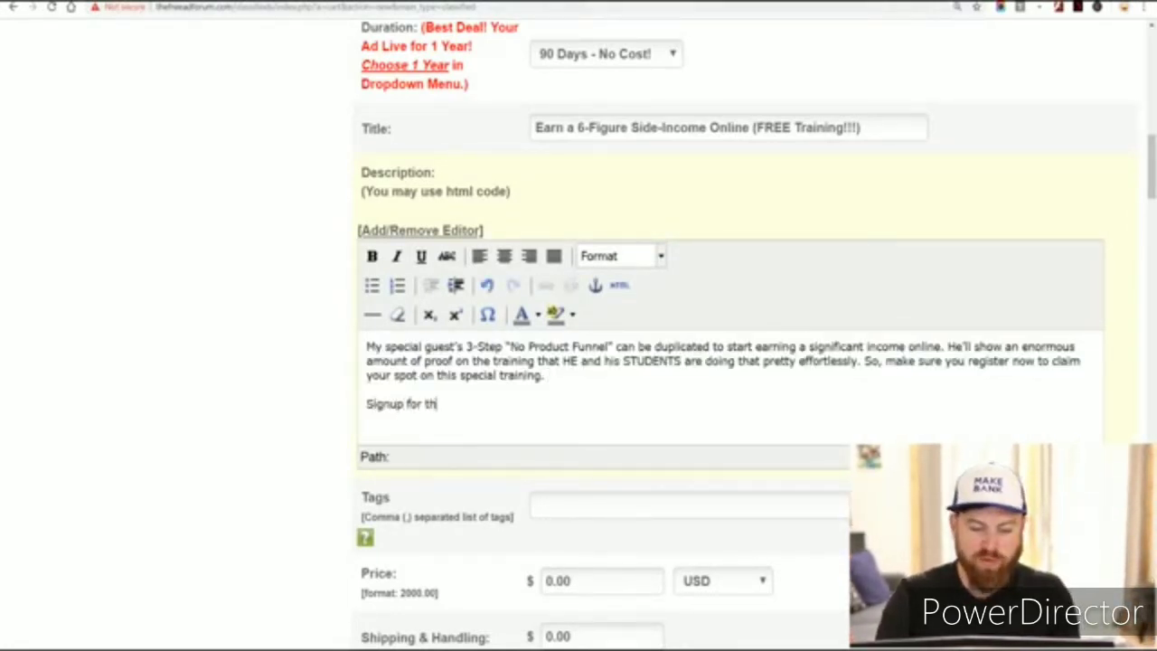
pyautogui.write('e free training HERE,')
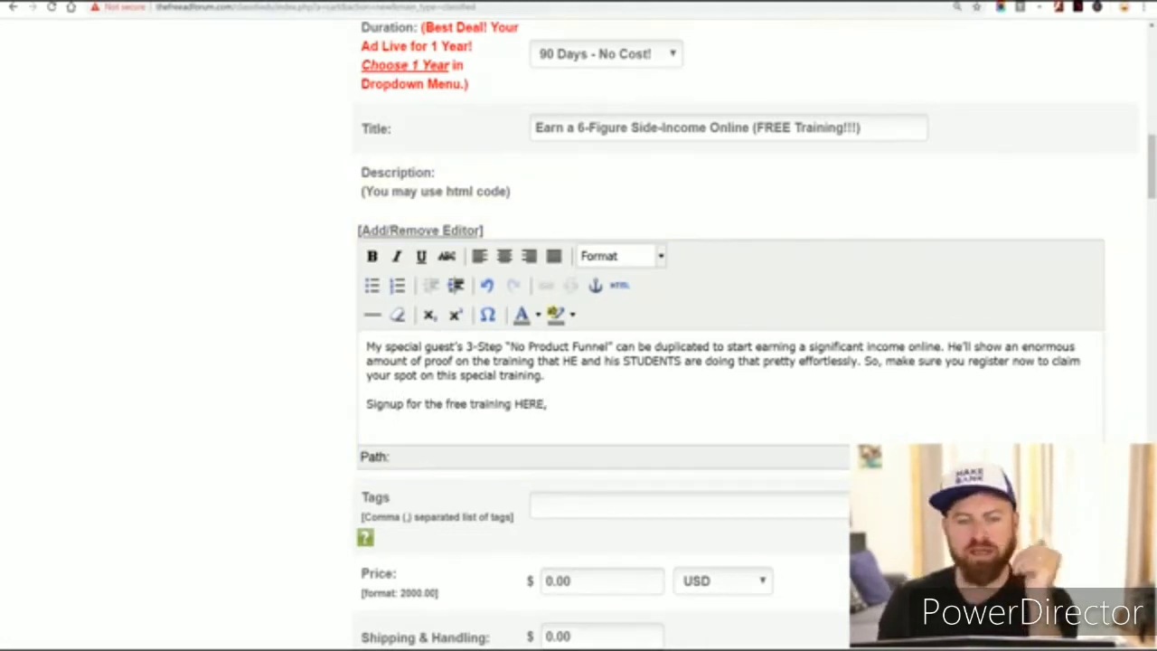
# Switch to the ClickBank Marketplace and generate a HopLink for Super Affiliate System with the default landing page and tracking ID "freeadforum"
pyautogui.hotkey('ctrl', 'Tab')
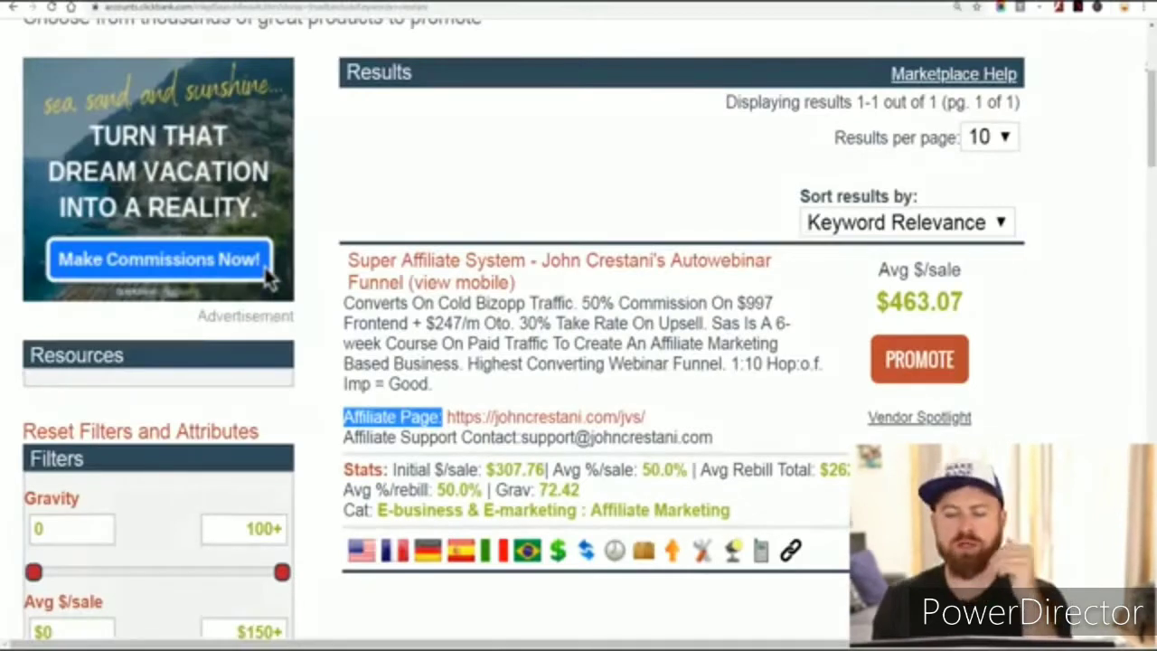
pyautogui.scroll(3, 268, 280)
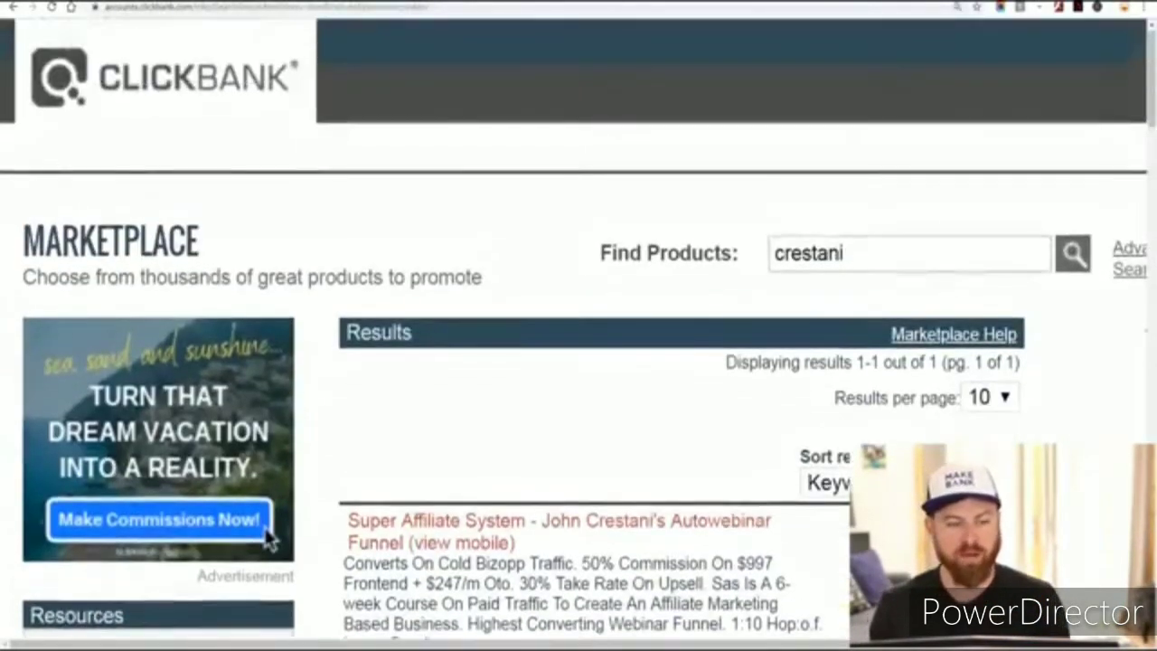
pyautogui.scroll(-3, 268, 537)
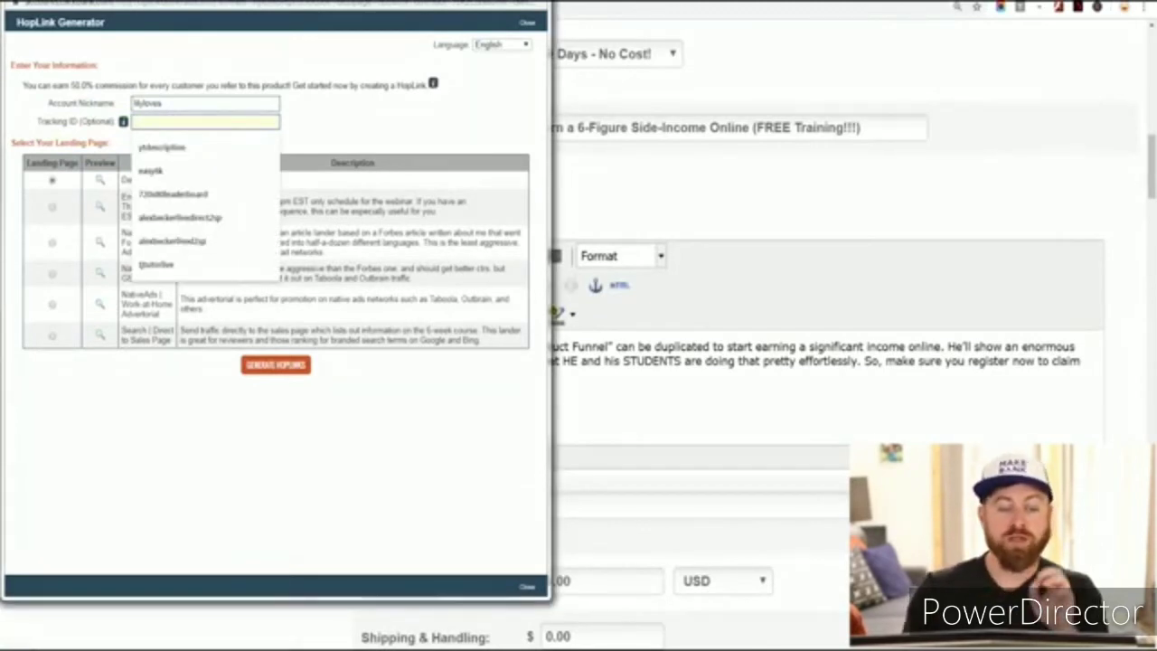
pyautogui.write('freeadforum')
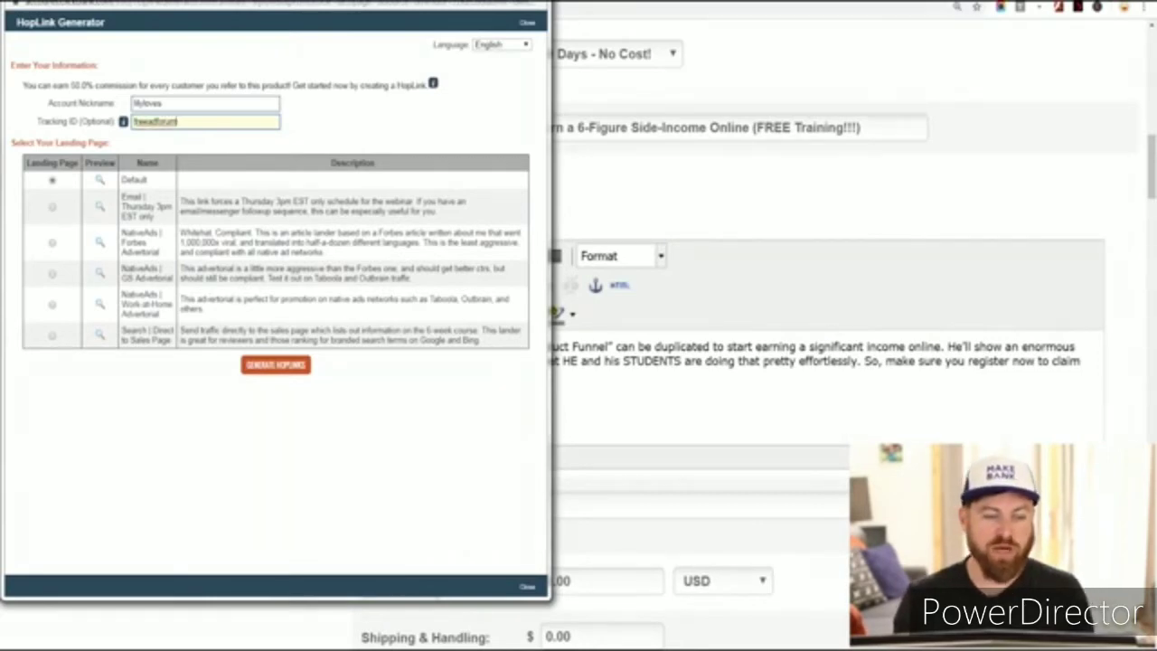
pyautogui.click(276, 365)
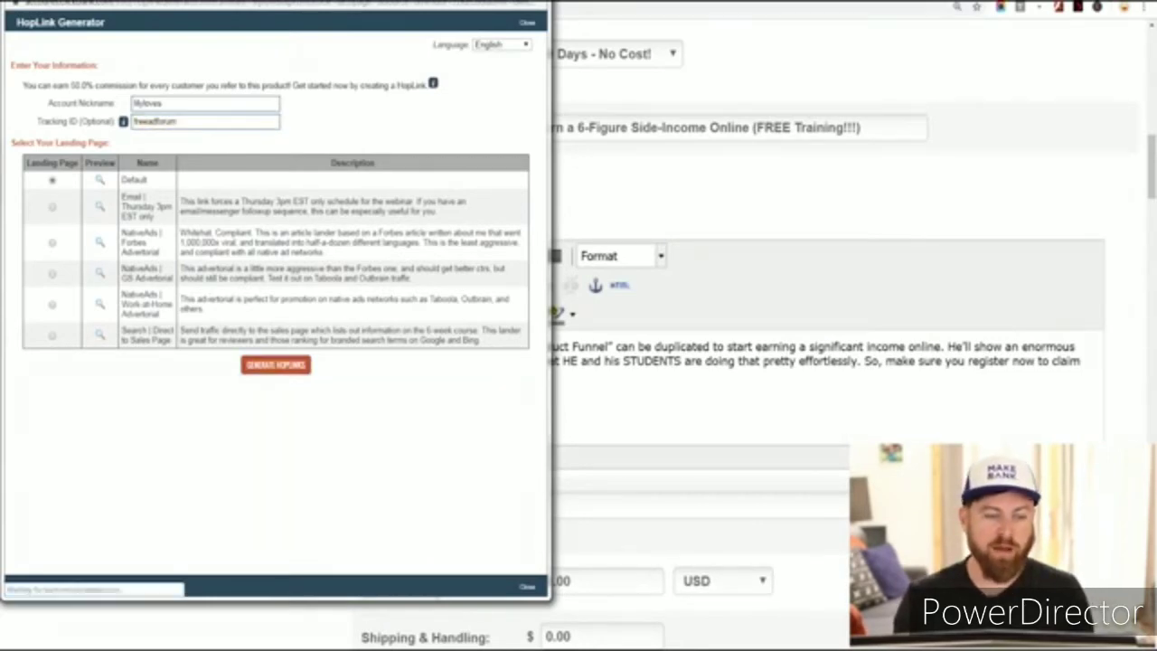
# Switch to the Notepad notes and record the generated HopLink under a "Clickbank Link" heading above the Title section, with blank lines below
pyautogui.hotkey('alt', 'Tab')
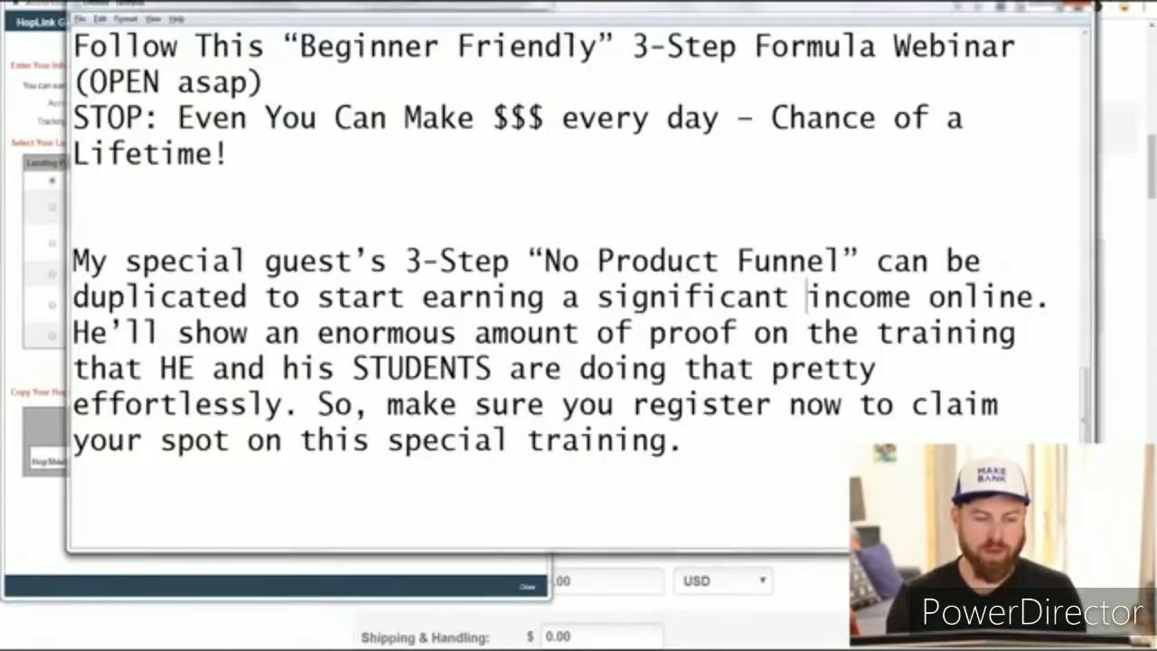
pyautogui.scroll(3, 579, 280)
pyautogui.scroll(-1, 578, 289)
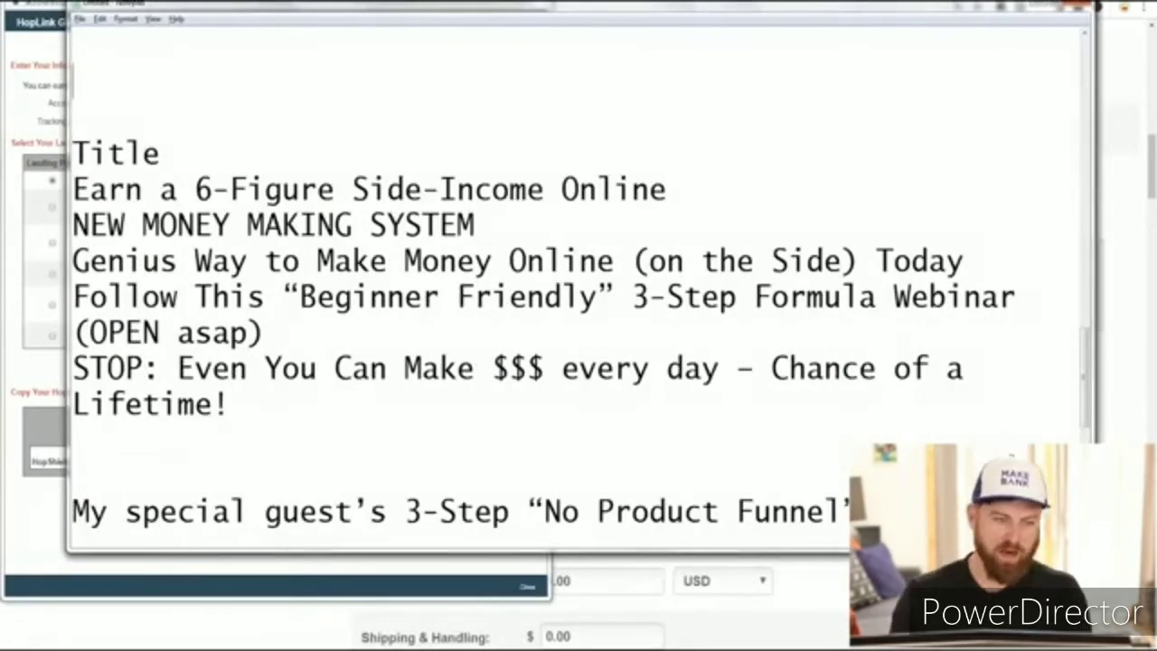
pyautogui.write('Clickbank')
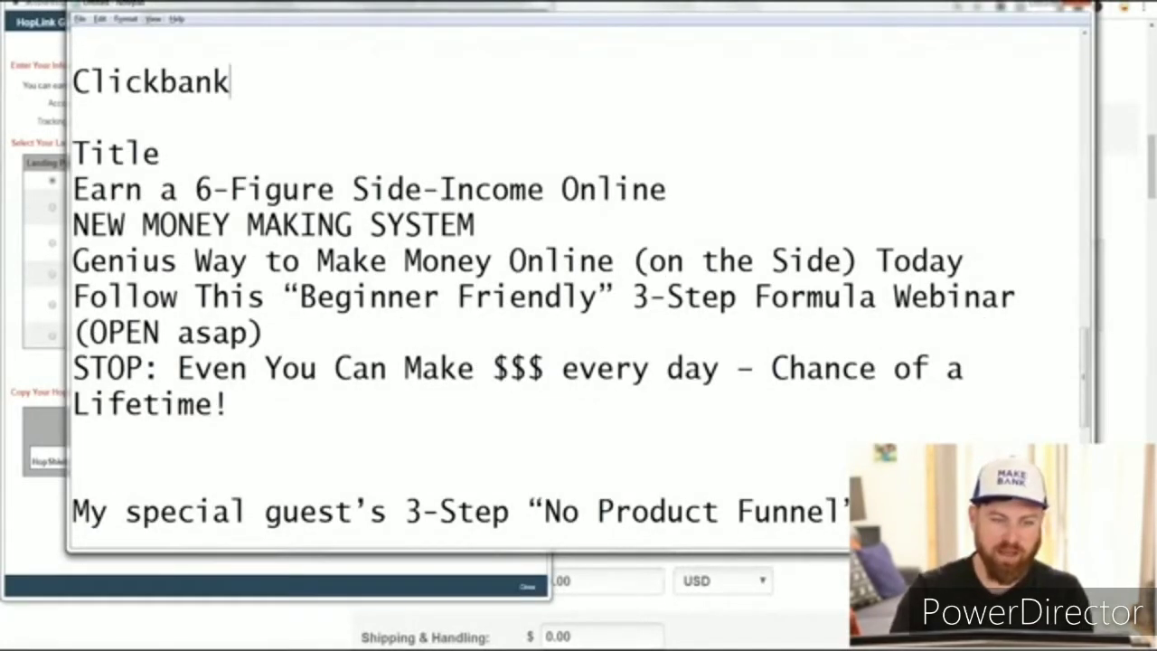
pyautogui.write(' Link')
pyautogui.press('Return')
pyautogui.write('https://704a96rk65ujplafdq579s9yfk.hop.clickbank.net/?tid=FREEADFORUM')
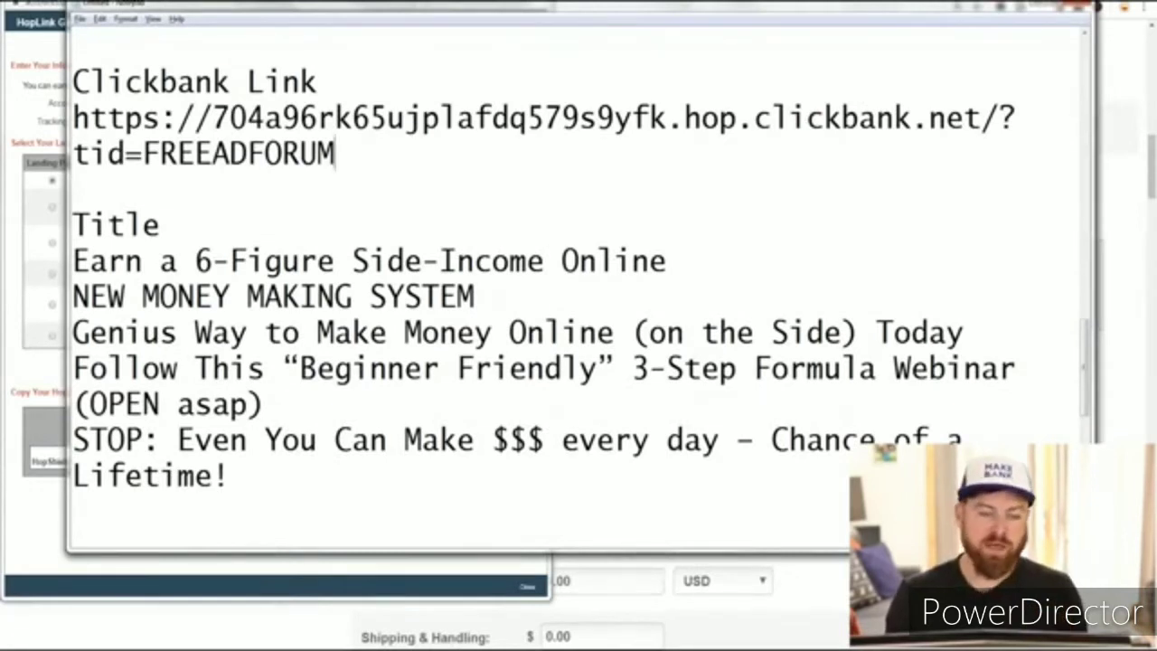
pyautogui.press('Return')
pyautogui.press('Return')
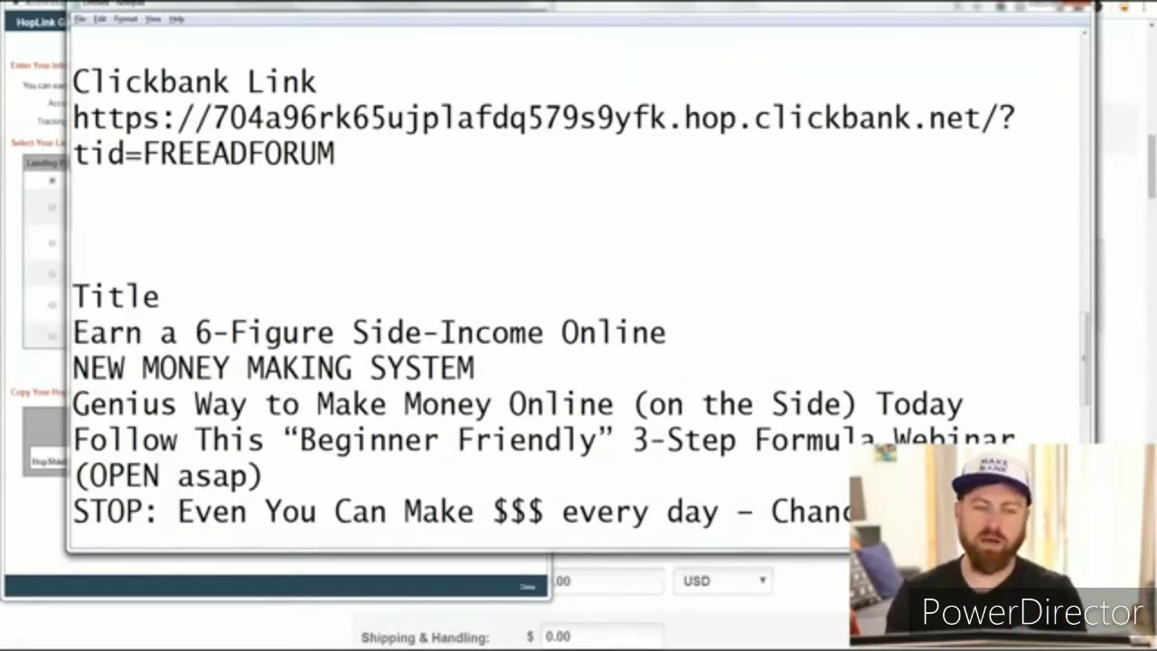
# Copy the full ClickBank link from the notes and open bitly.com in a new browser tab
pyautogui.moveTo(335, 155); pyautogui.dragTo(72, 120)
pyautogui.hotkey('ctrl', 'c')
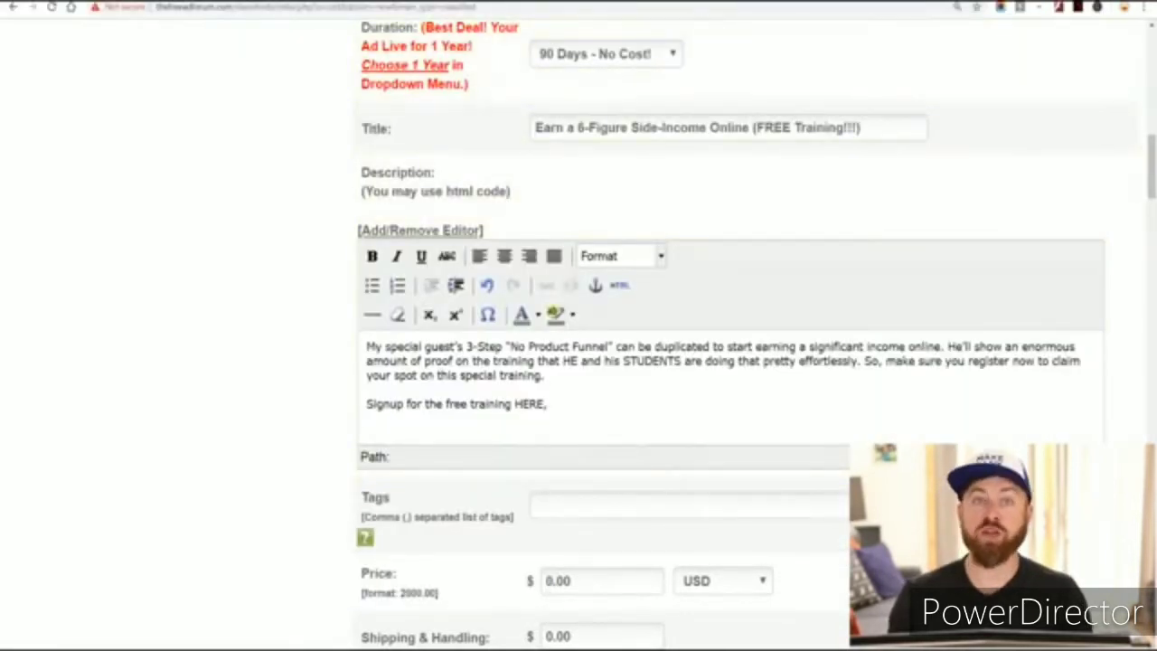
pyautogui.hotkey('ctrl', 't')
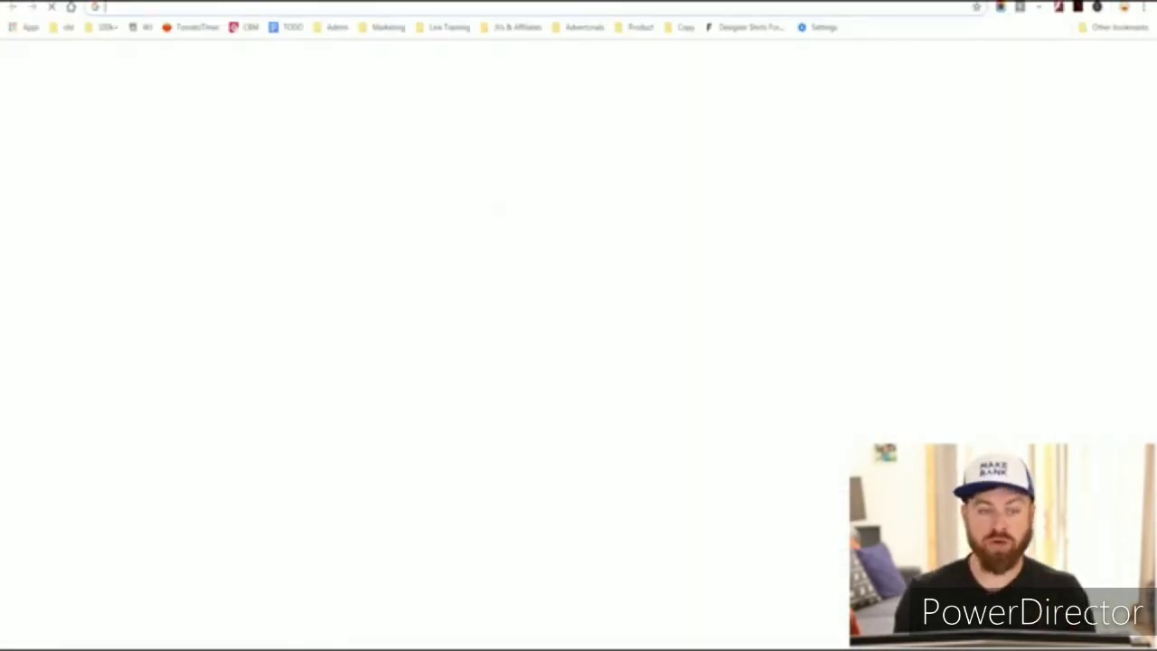
pyautogui.write('bitly')
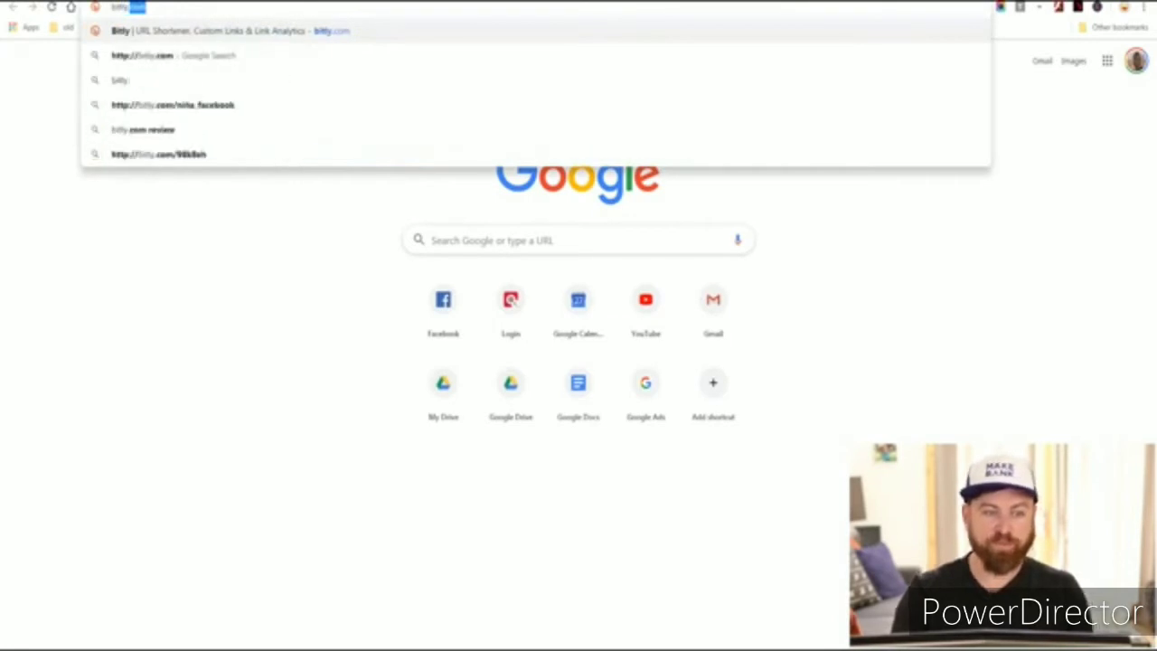
pyautogui.press('Return')
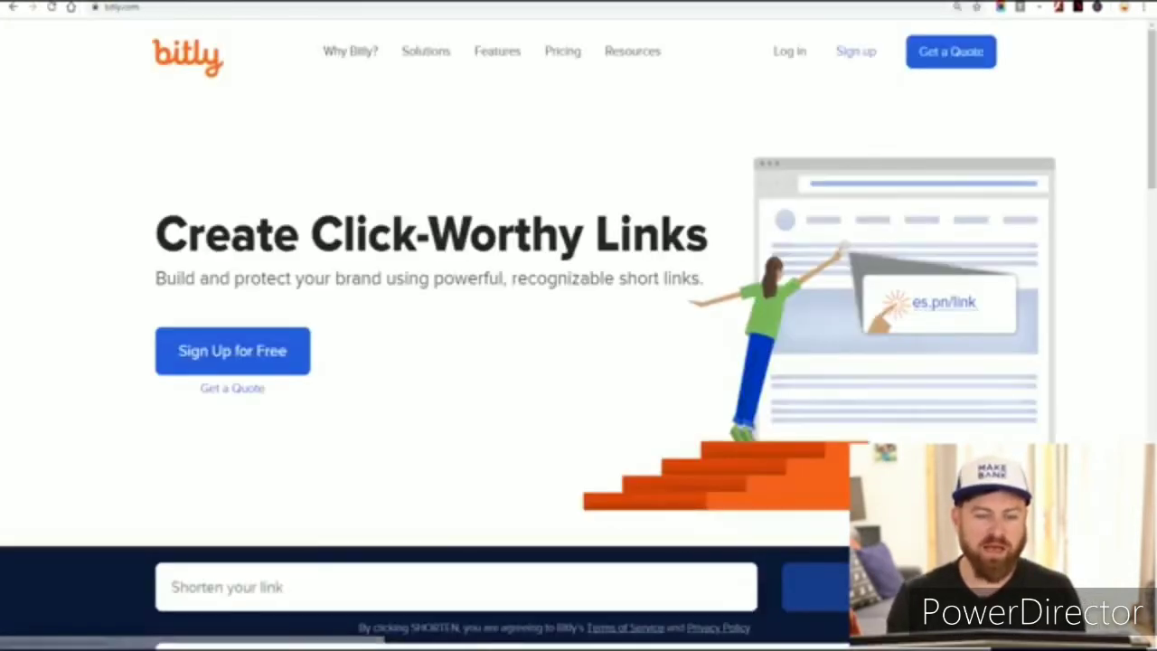
pyautogui.hotkey('ctrl', '+')
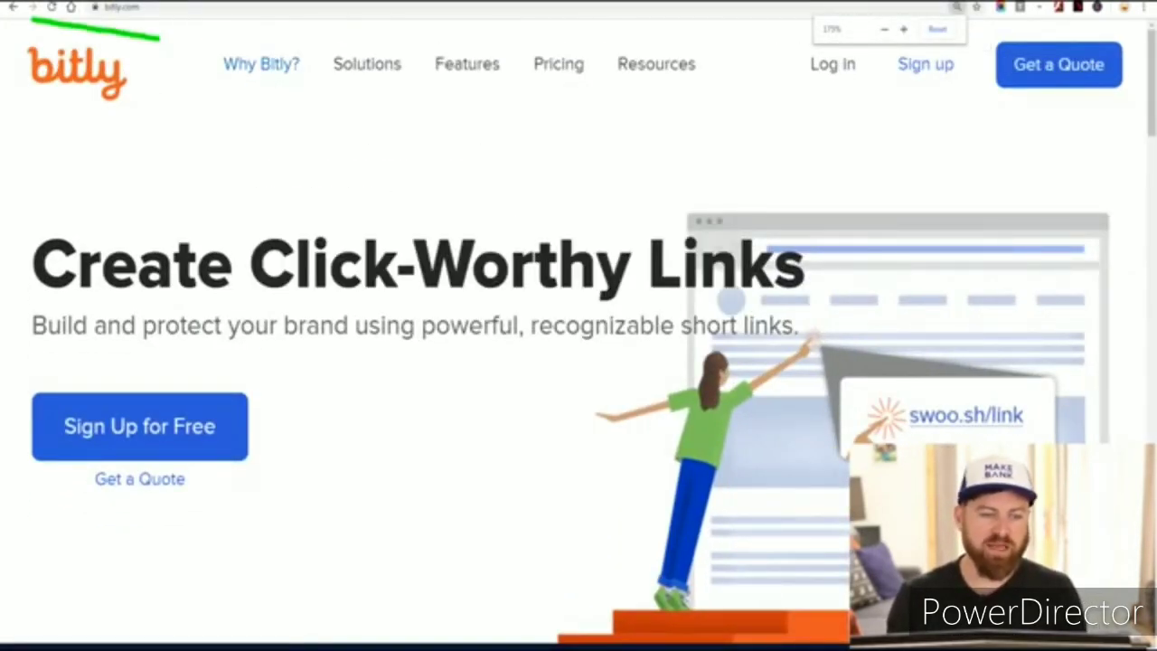
pyautogui.scroll(-3, 579, 379)
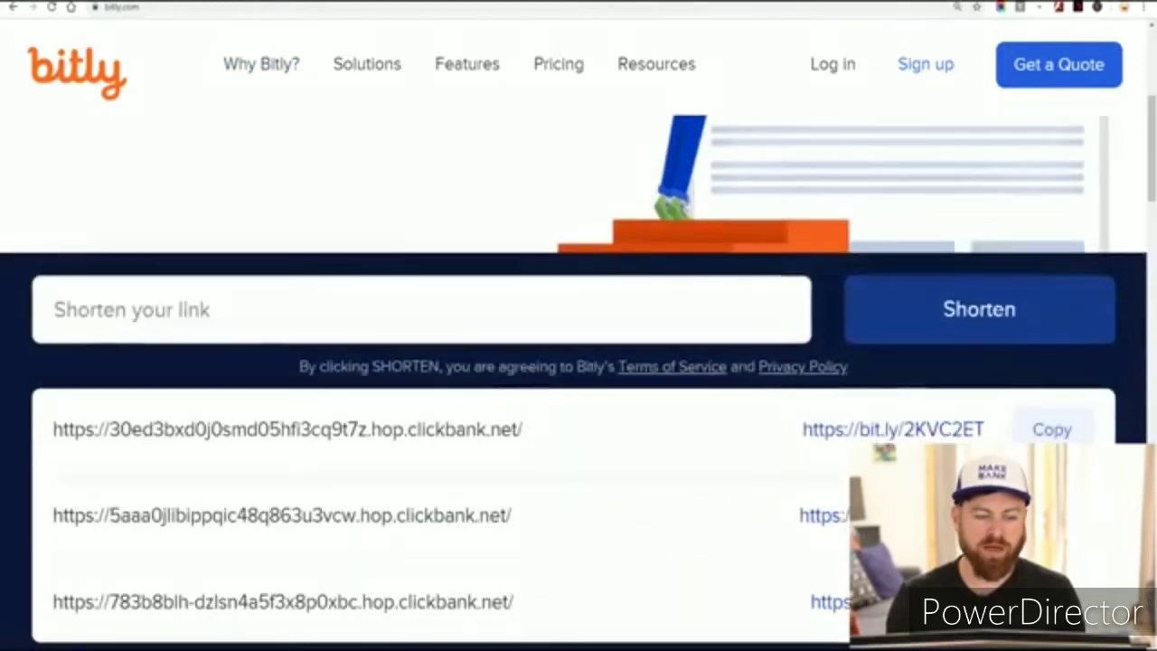
# Shorten the copied ClickBank link on Bitly and copy the resulting short link
pyautogui.click(78, 312)
pyautogui.rightClick(77, 318)
pyautogui.click(105, 397)
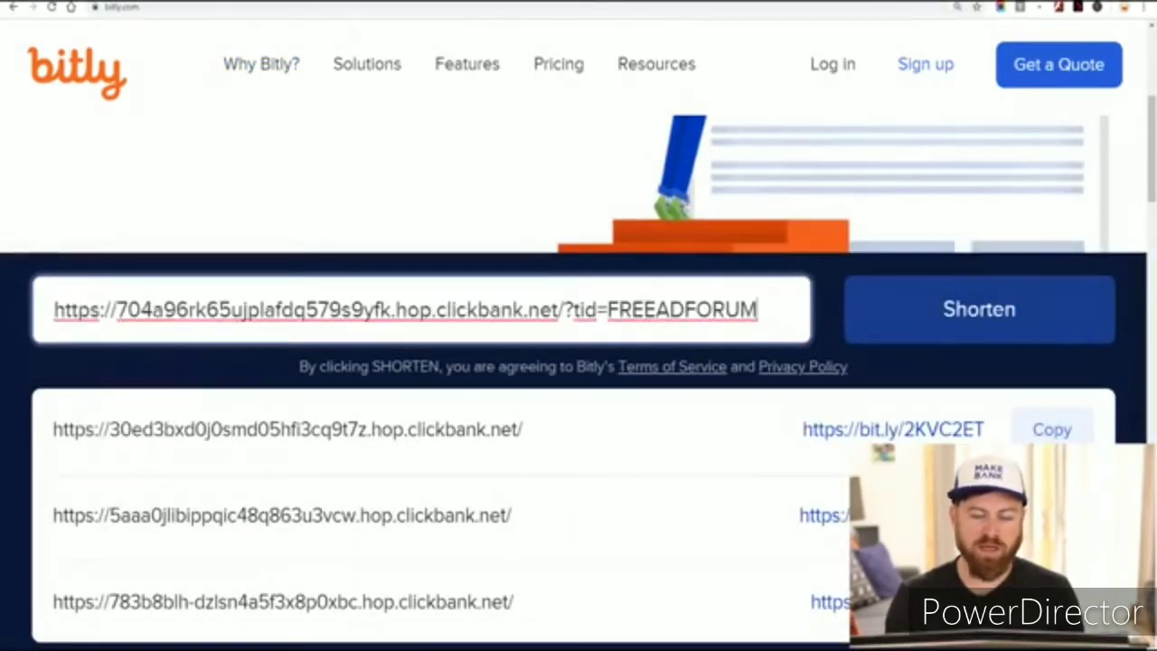
pyautogui.click(978, 309)
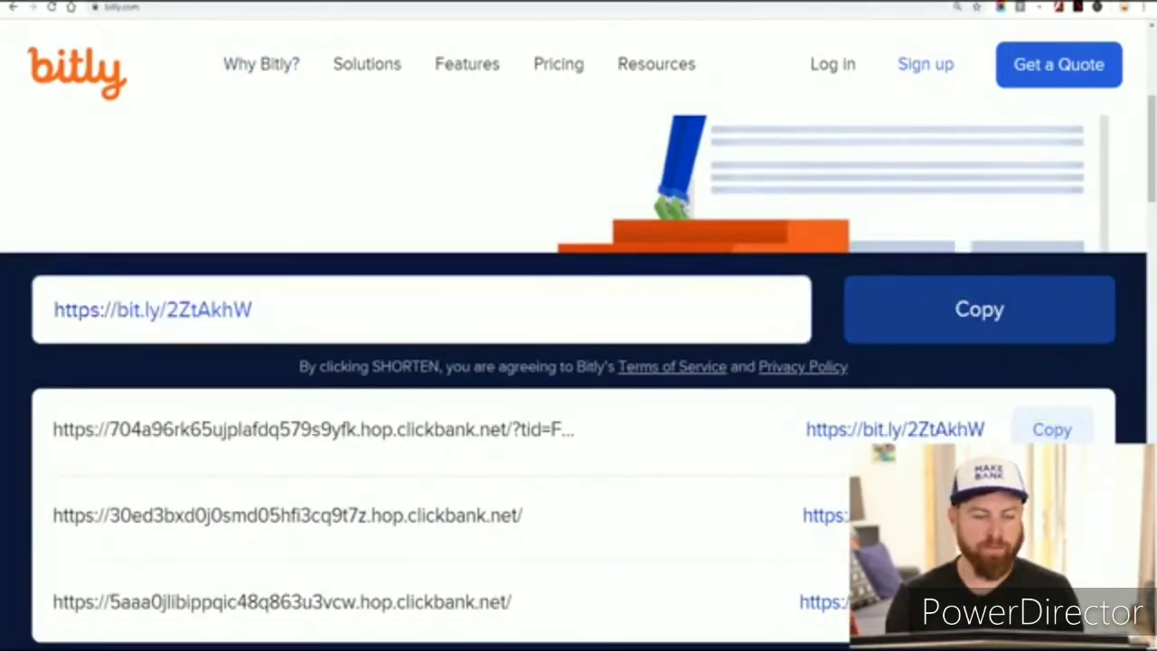
pyautogui.click(979, 309)
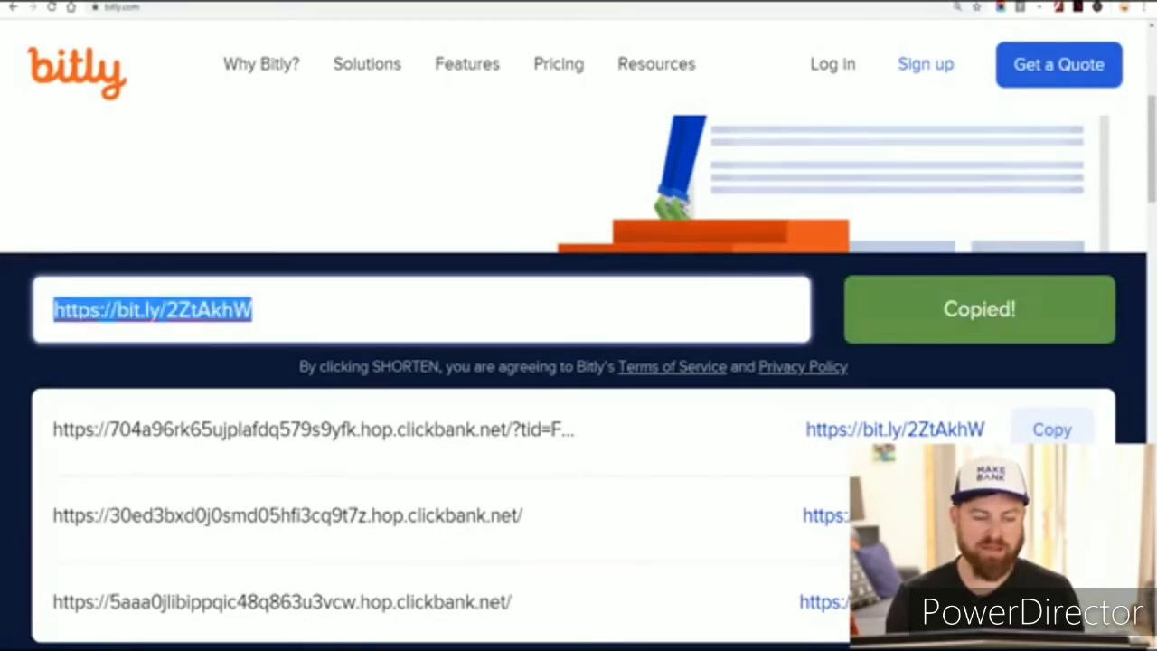
pyautogui.rightClick(196, 311)
pyautogui.click(222, 335)
pyautogui.hotkey('alt', 'Tab')
pyautogui.write('ort ')
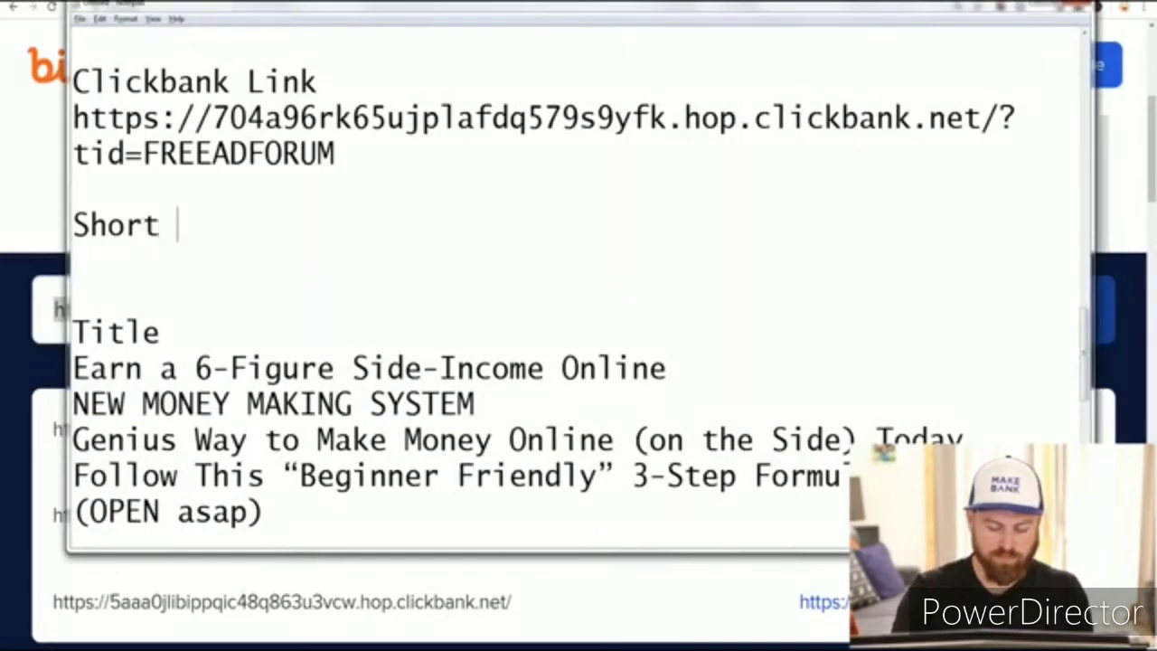
pyautogui.write('link')
pyautogui.press('Return')
pyautogui.hotkey('ctrl', 'v')
pyautogui.hotkey('shift', 'Home')
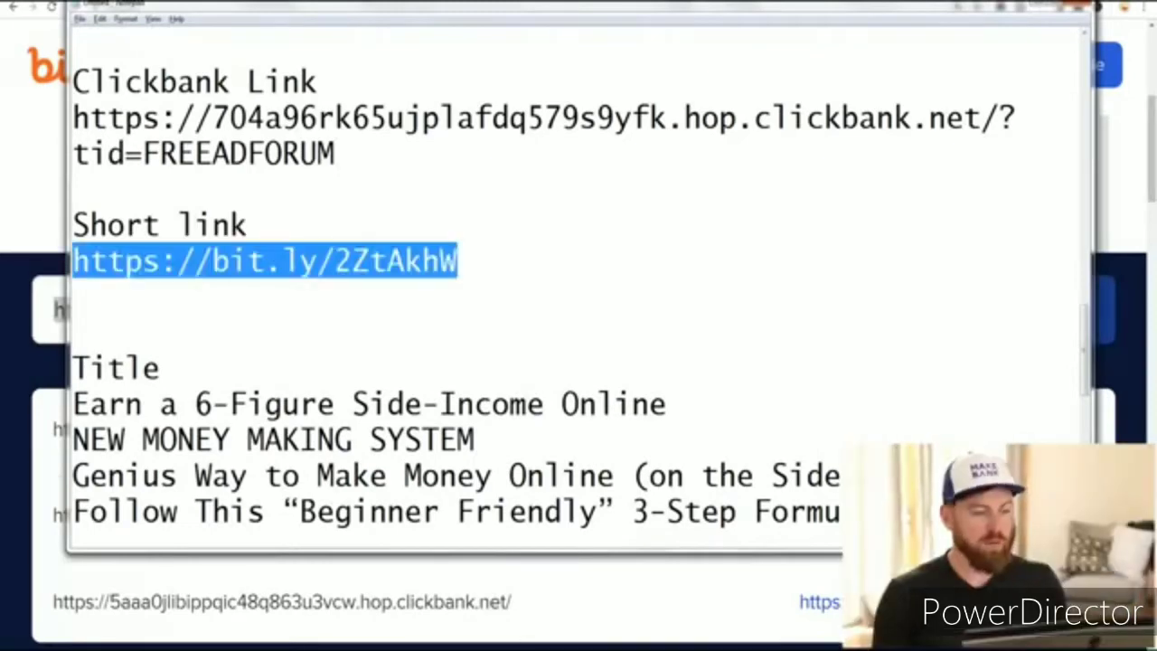
pyautogui.hotkey('alt', 'Tab')
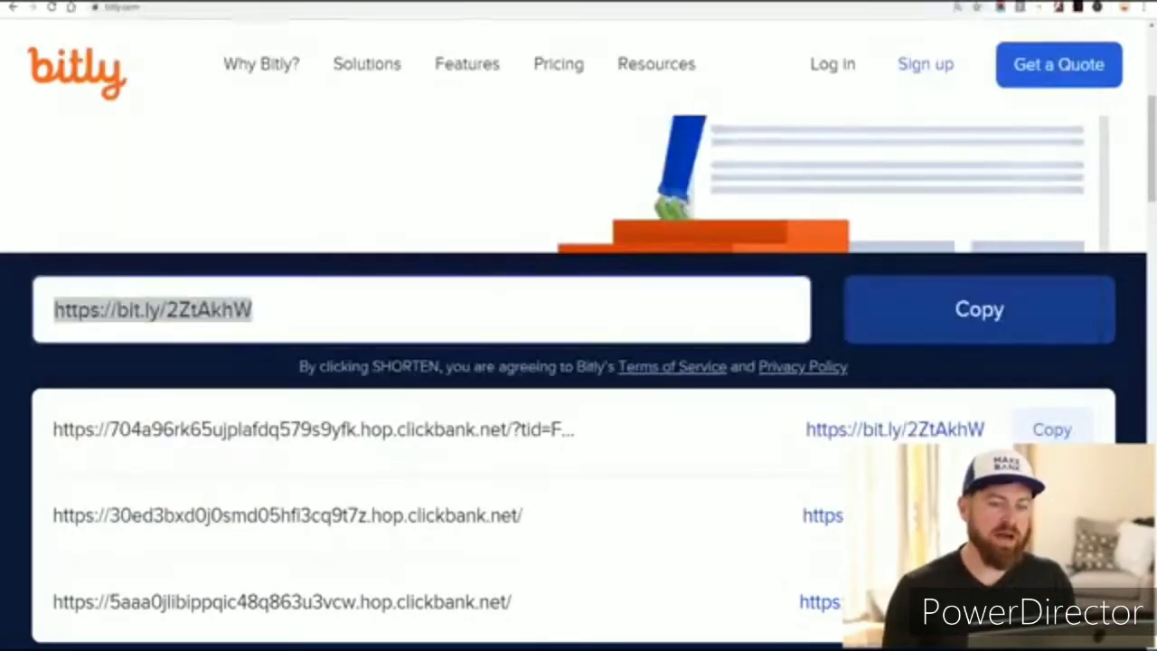
pyautogui.hotkey('alt', 'Tab')
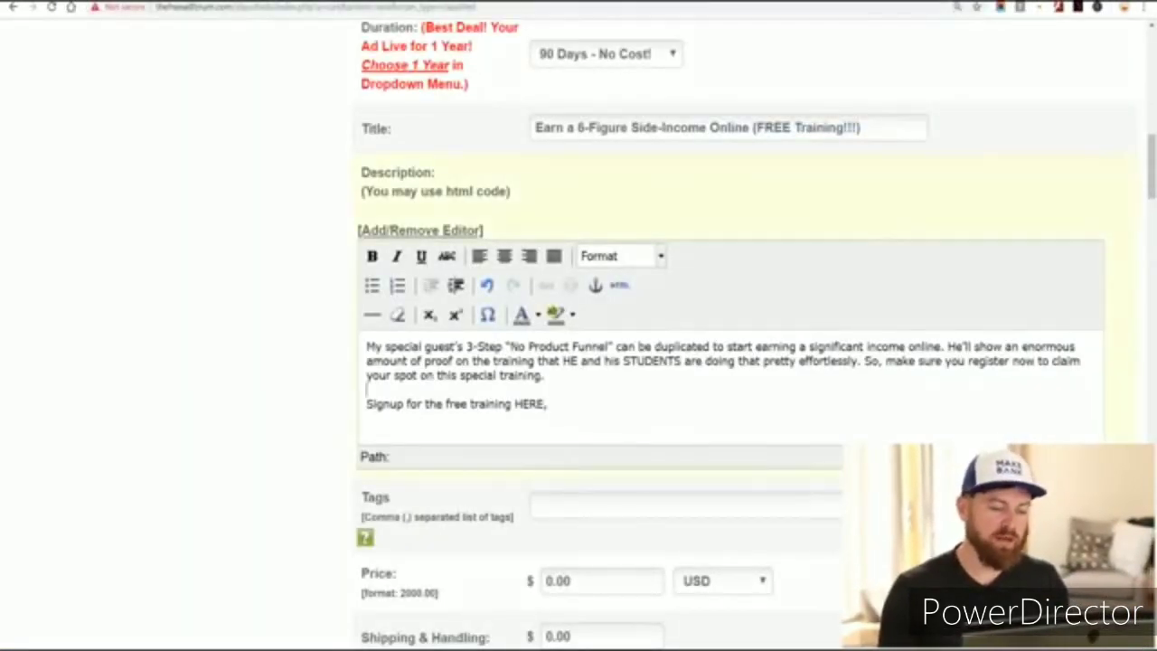
pyautogui.hotkey('ctrl', 'v')
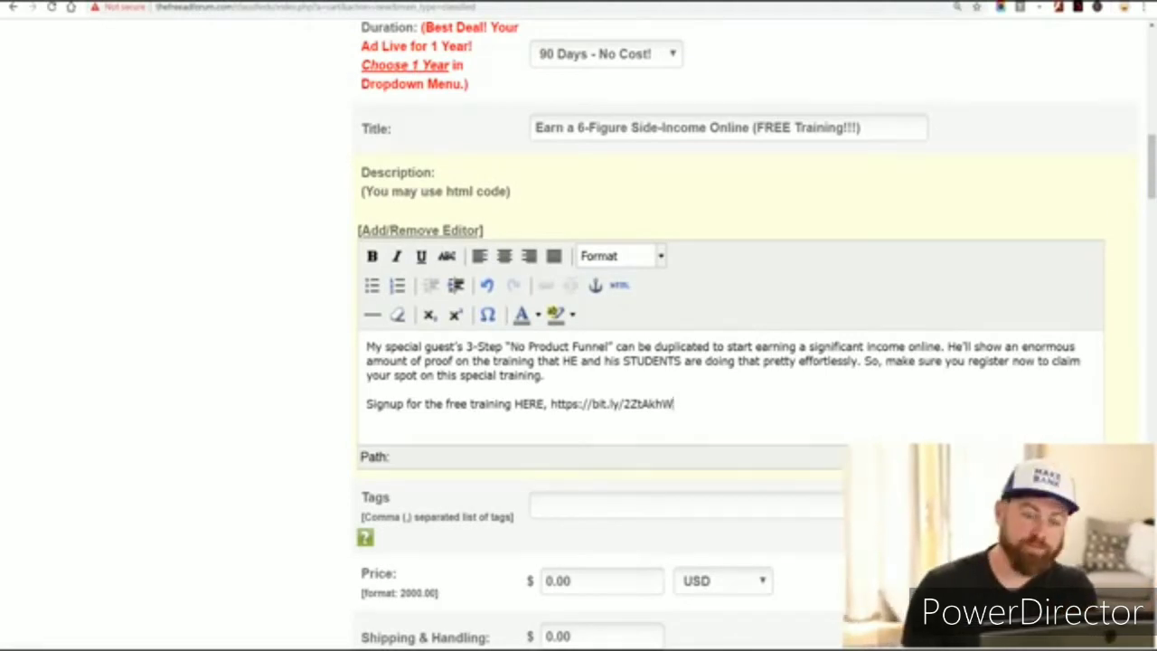
# Enter the listing's tags as "make money,work at home,affiliate marketing"
pyautogui.press('Tab')
pyautogui.press('Tab')
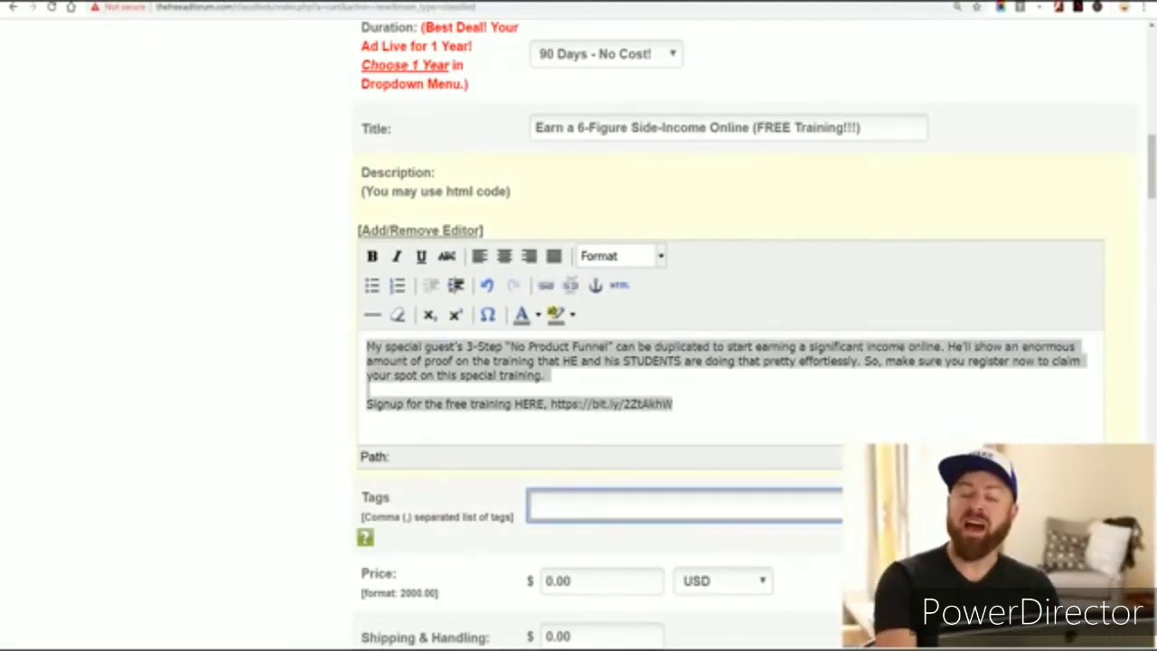
pyautogui.write('make ')
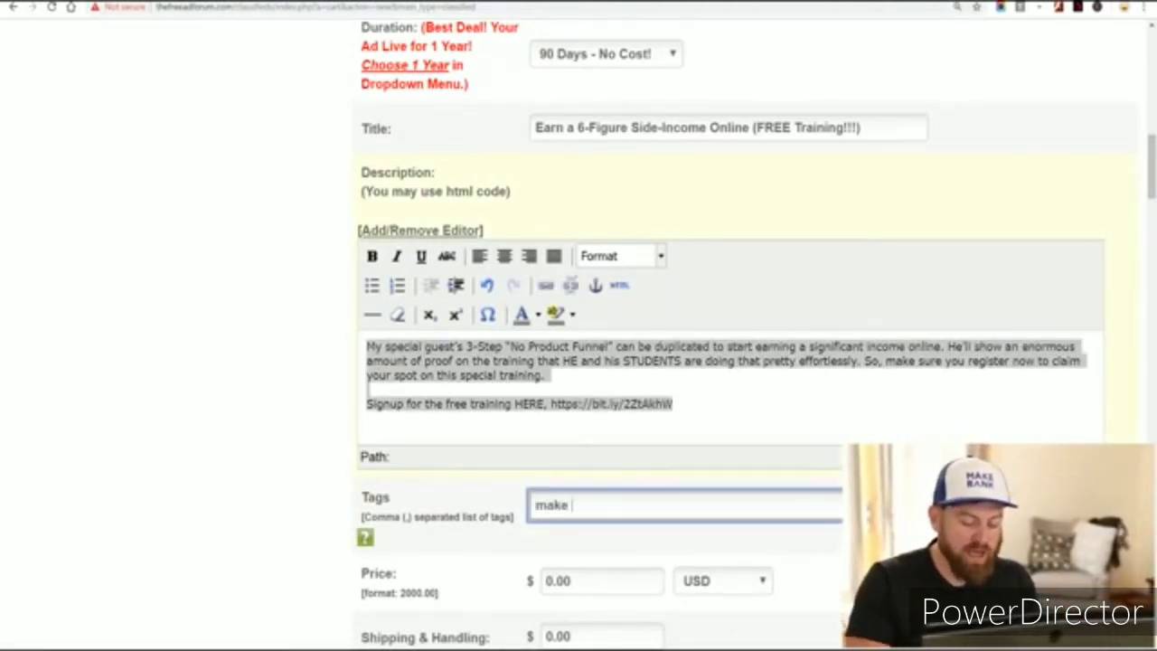
pyautogui.write('money,work a')
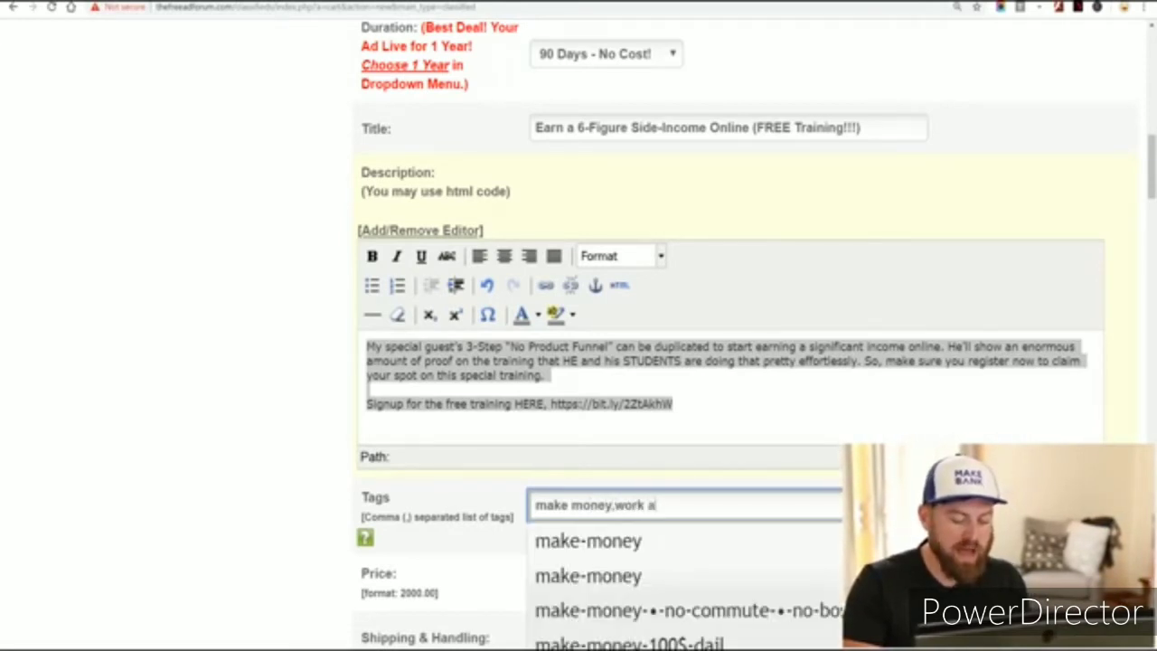
pyautogui.write('t home,')
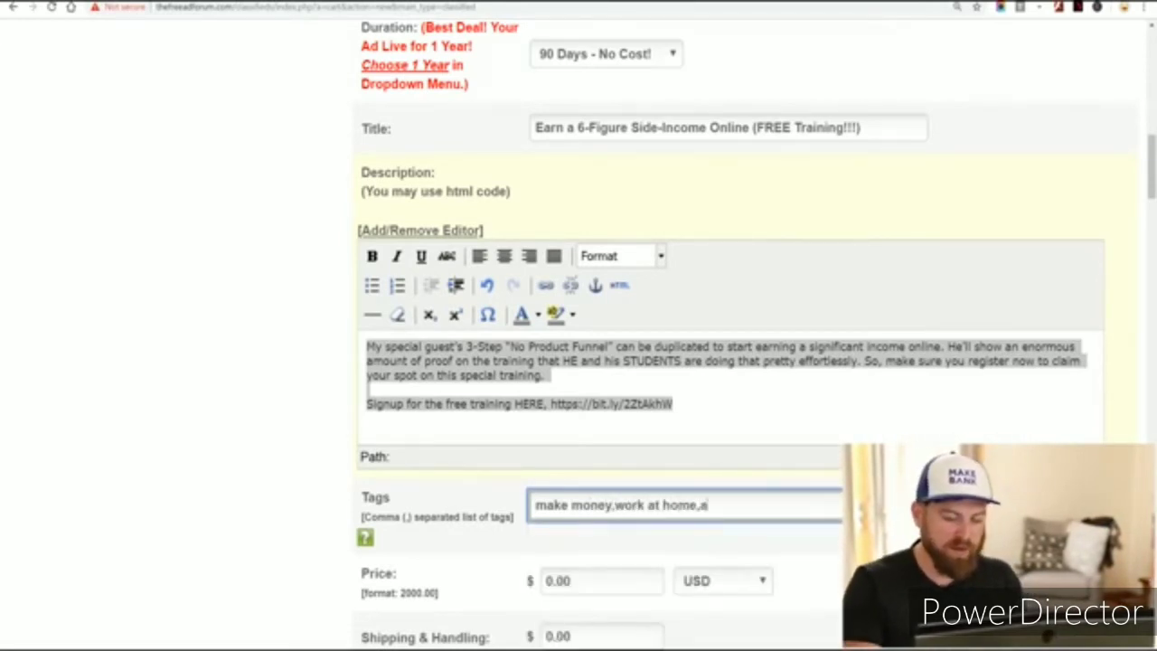
pyautogui.write('affiliate marketing')
# Set the listing's region to United Kingdom with London as the state/province/district
pyautogui.scroll(-2, 579, 325)
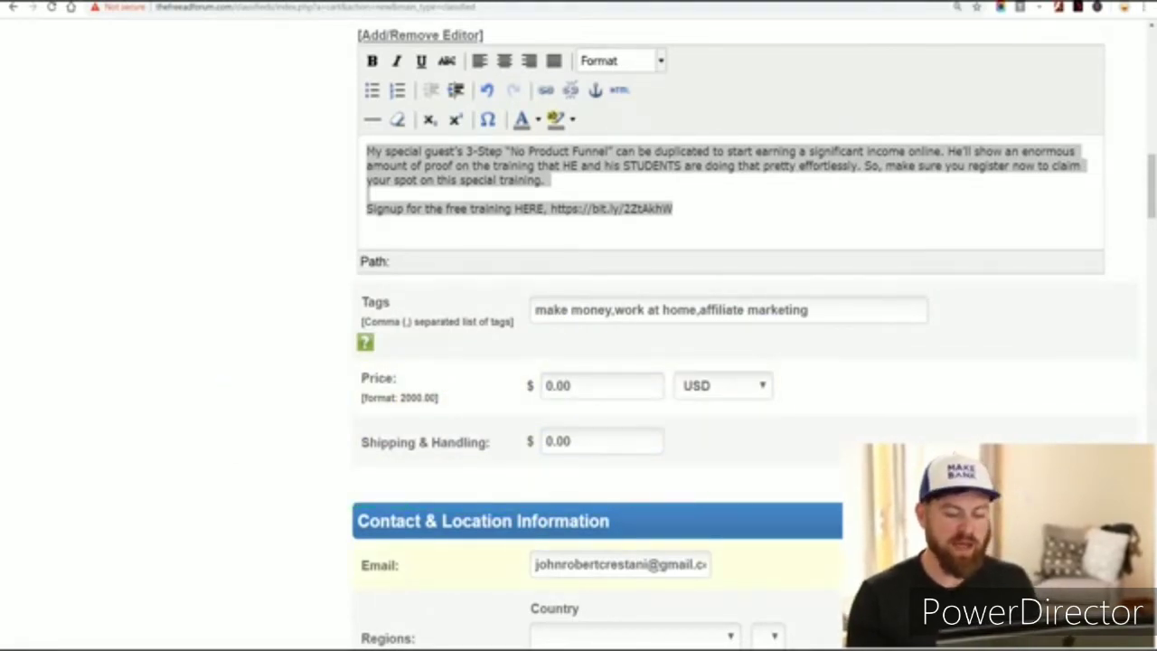
pyautogui.scroll(-4, 579, 326)
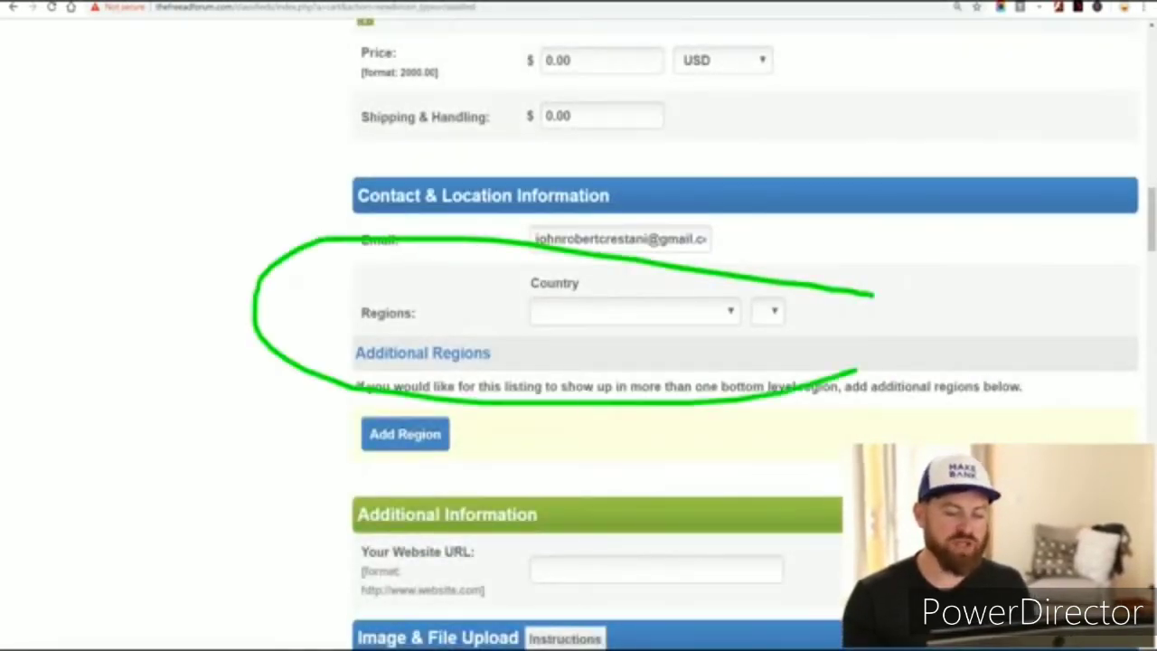
pyautogui.click(633, 310)
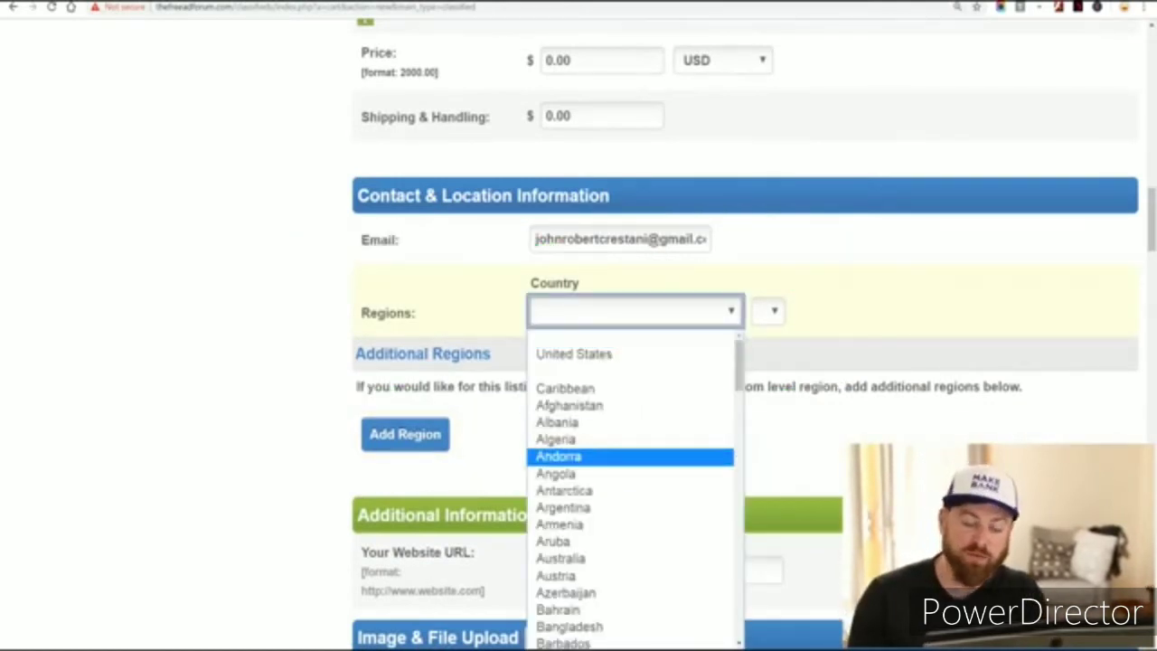
pyautogui.scroll(-4, 632, 407)
pyautogui.scroll(-10, 614, 506)
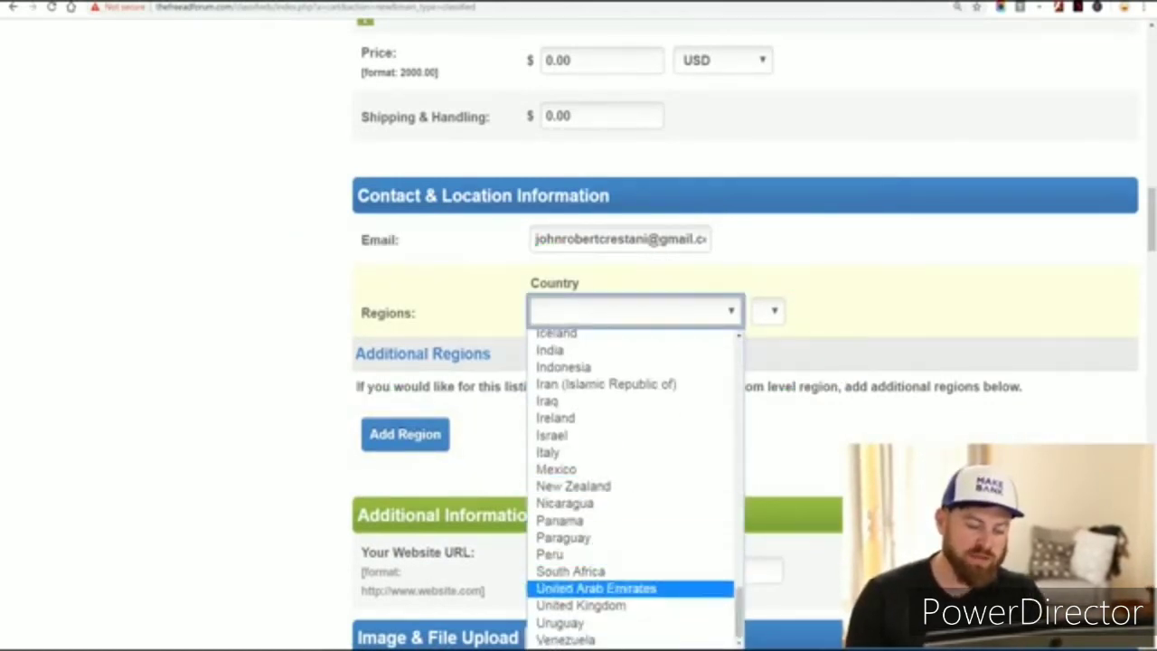
pyautogui.click(587, 605)
pyautogui.click(810, 311)
pyautogui.scroll(-2, 792, 506)
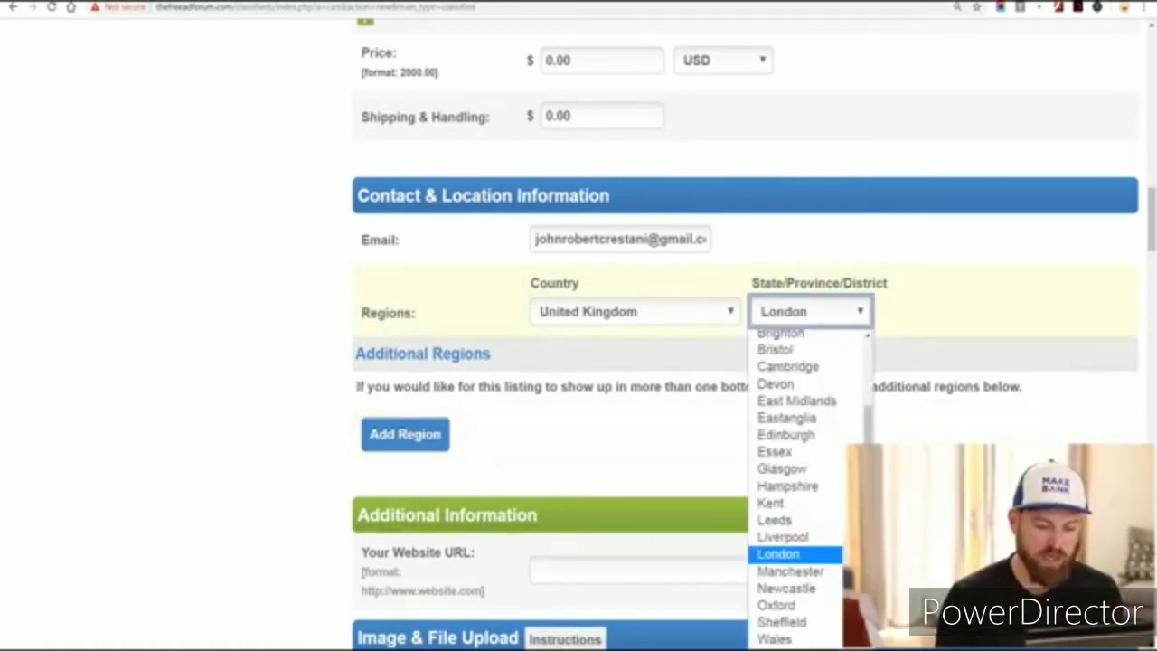
pyautogui.click(786, 555)
pyautogui.scroll(-2, 405, 303)
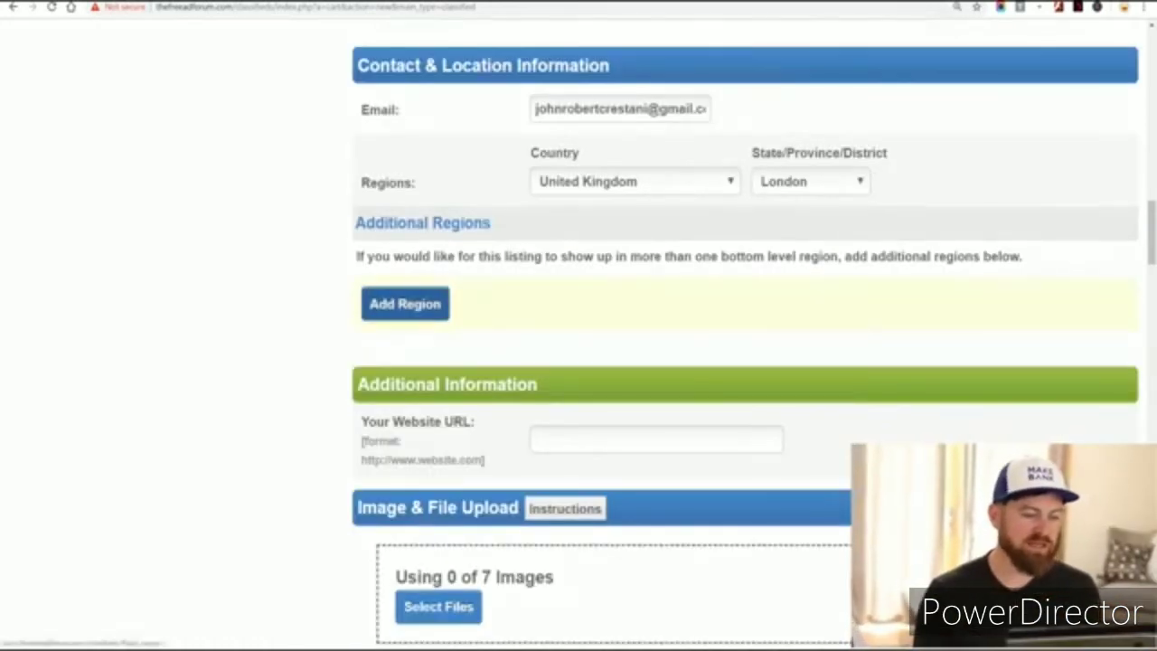
pyautogui.click(405, 303)
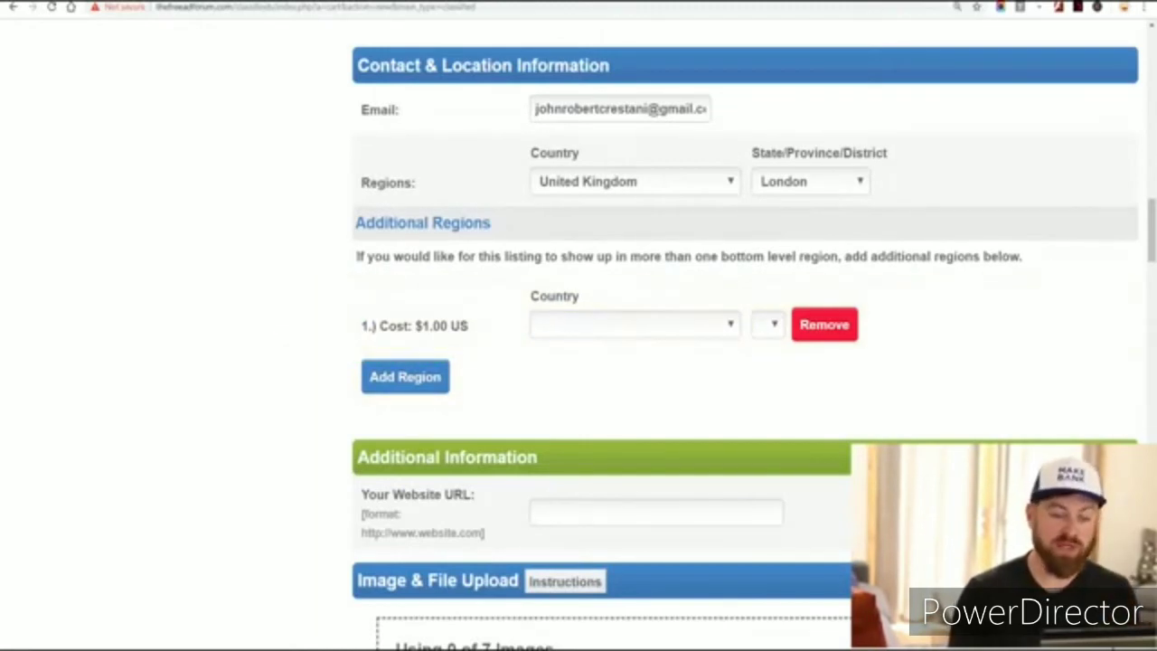
pyautogui.click(825, 324)
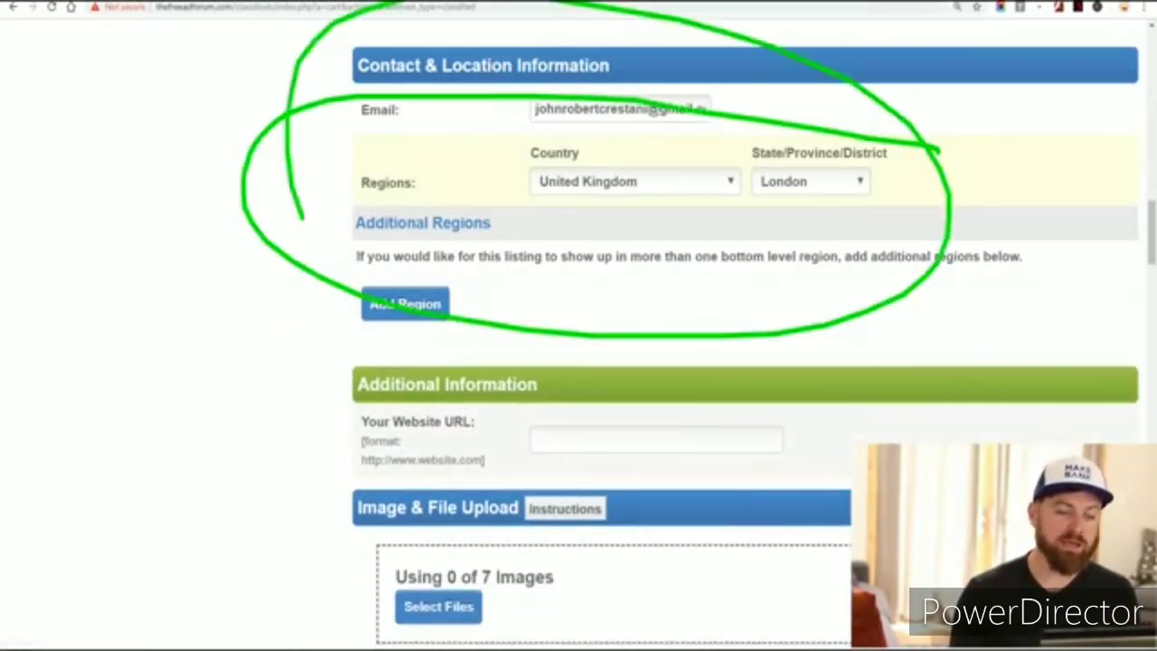
pyautogui.scroll(-3, 656, 244)
pyautogui.click(656, 244)
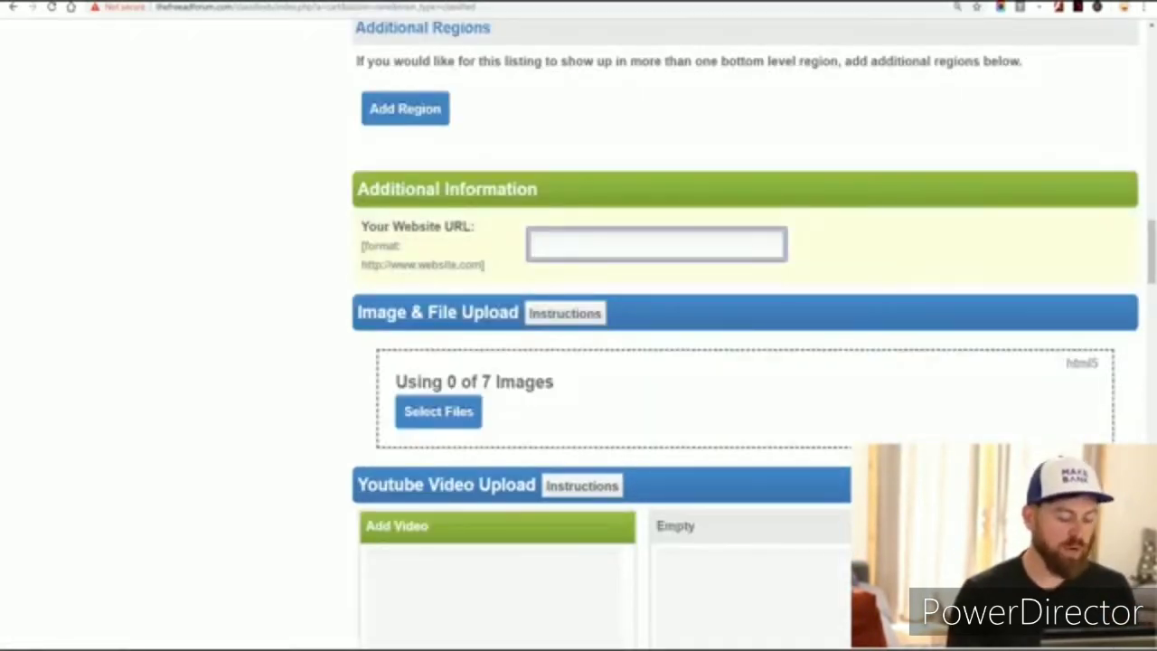
pyautogui.hotkey('ctrl', 'v')
pyautogui.hotkey('ctrl', 'z')
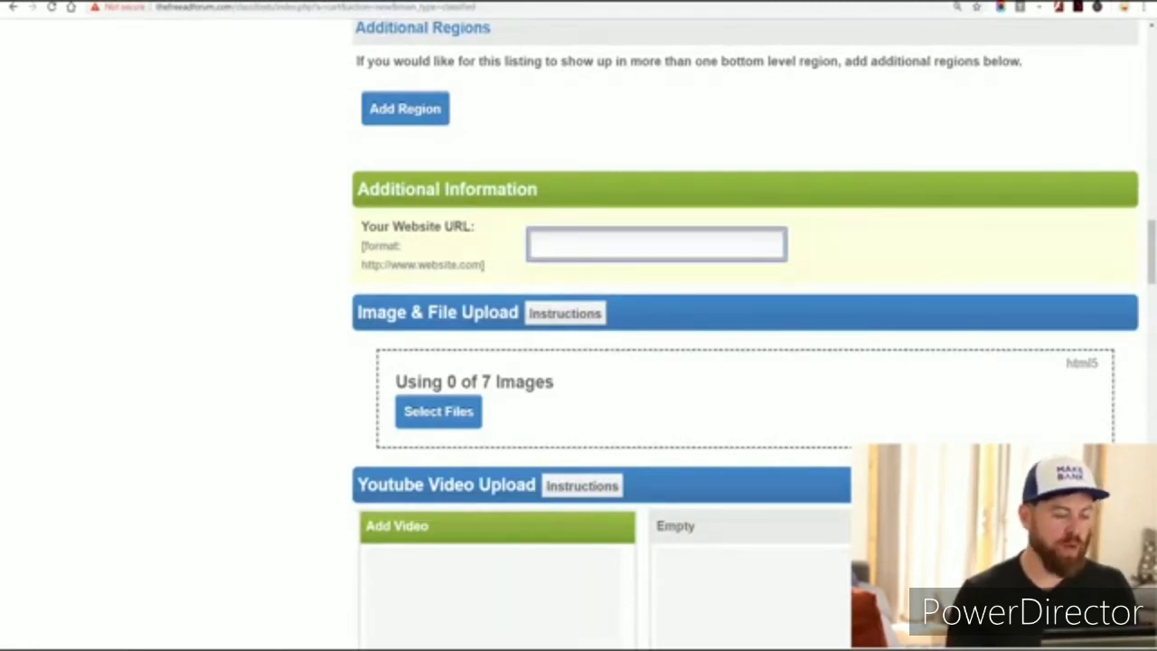
pyautogui.hotkey('alt', 'Tab')
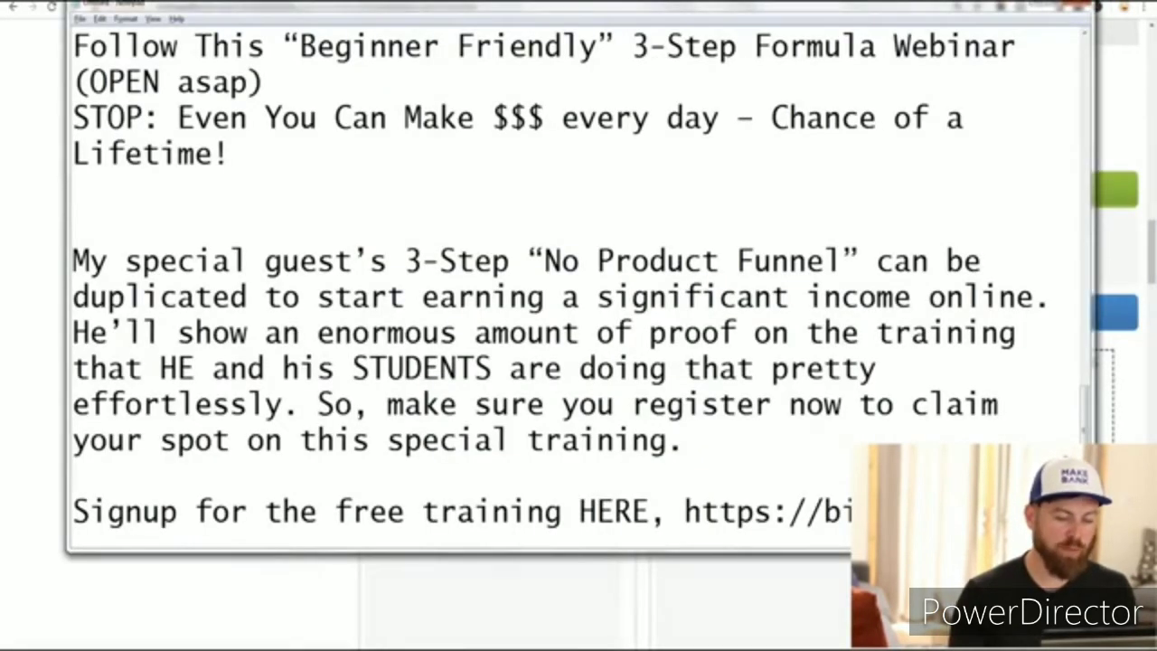
pyautogui.moveTo(1069, 512); pyautogui.dragTo(684, 512)
pyautogui.hotkey('ctrl', 'c')
pyautogui.hotkey('alt', 'Tab')
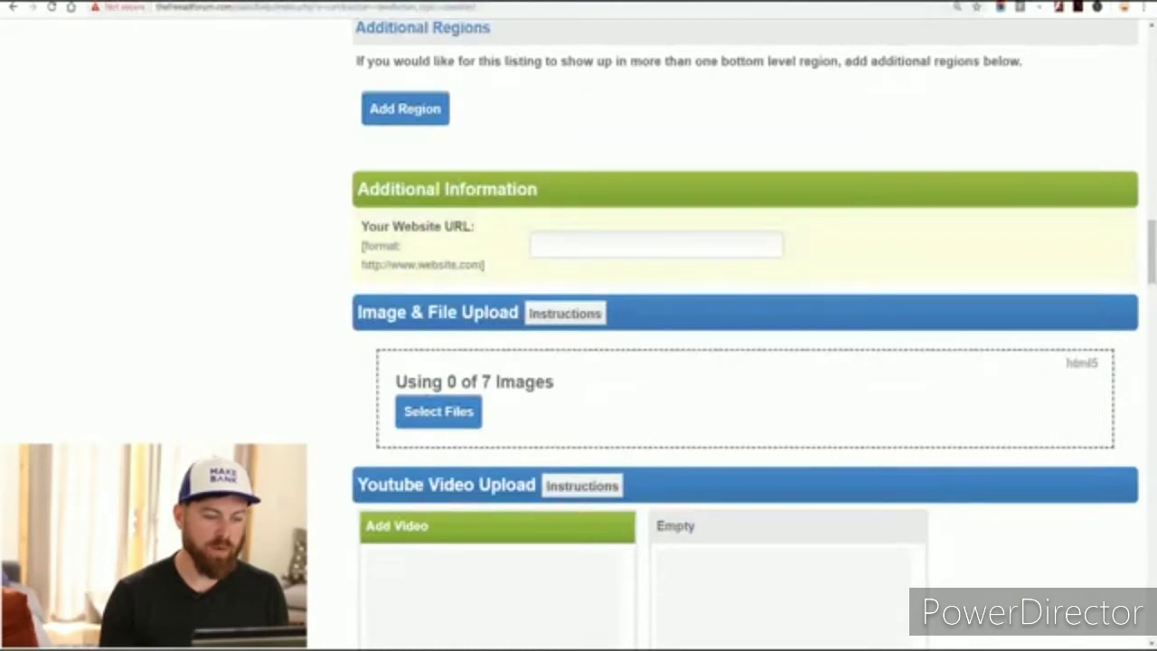
pyautogui.hotkey('ctrl', 'v')
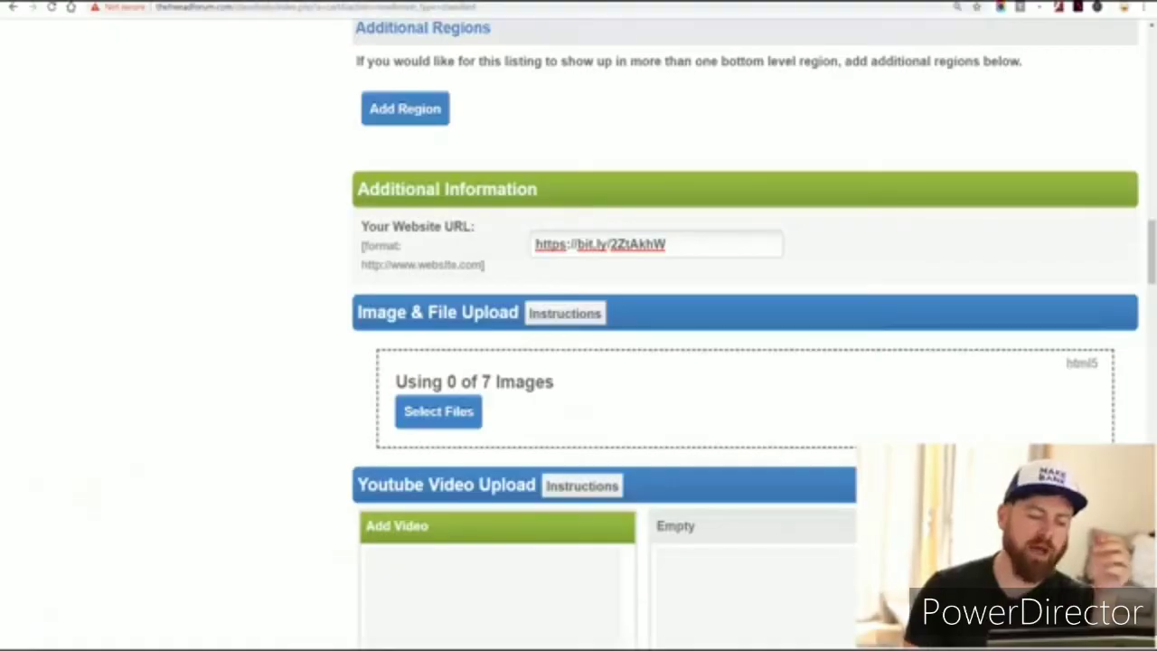
# Switch to Google, search for "work at home" and show the image results
pyautogui.scroll(-2, 744, 335)
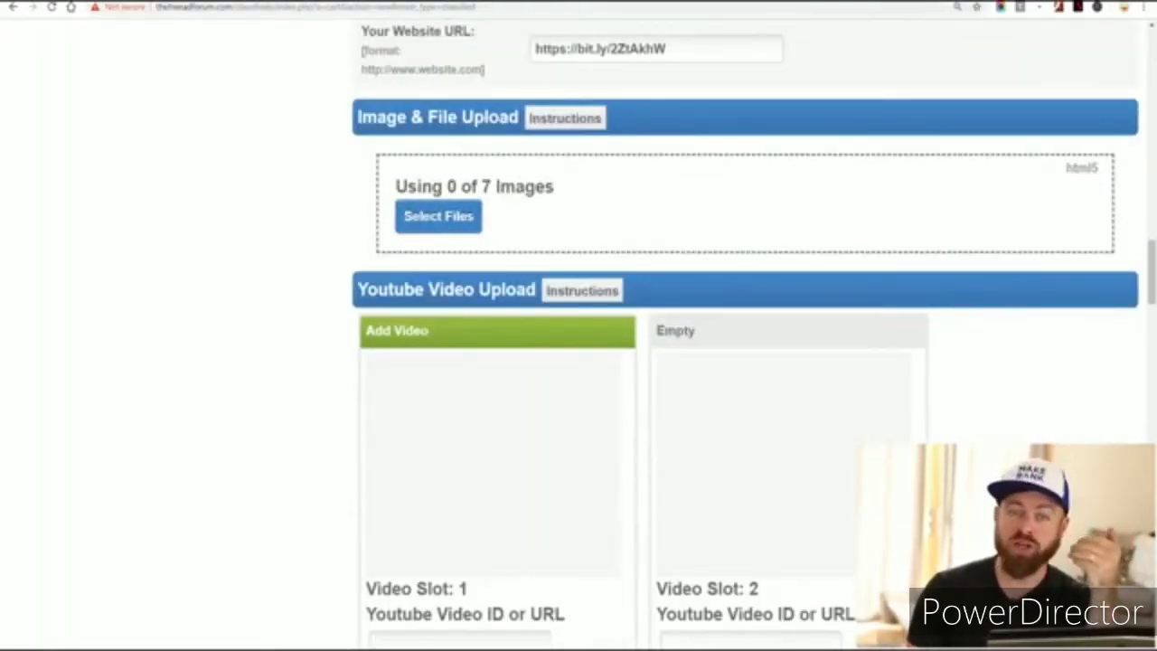
pyautogui.scroll(-1, 744, 335)
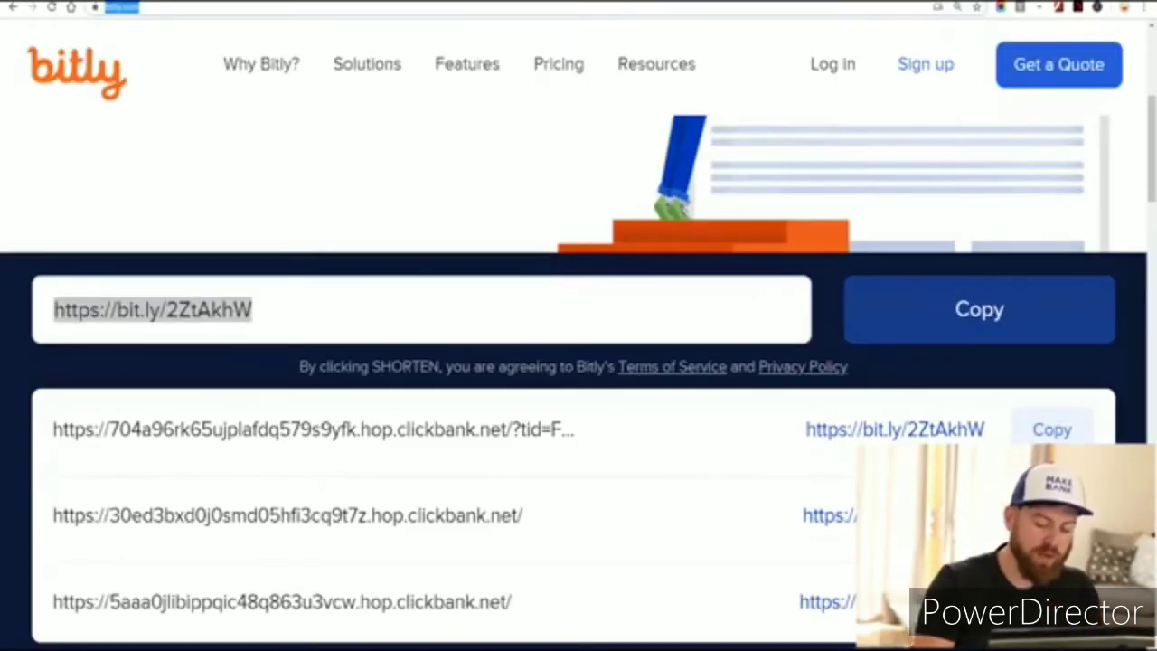
pyautogui.write('bitly')
pyautogui.press('Return')
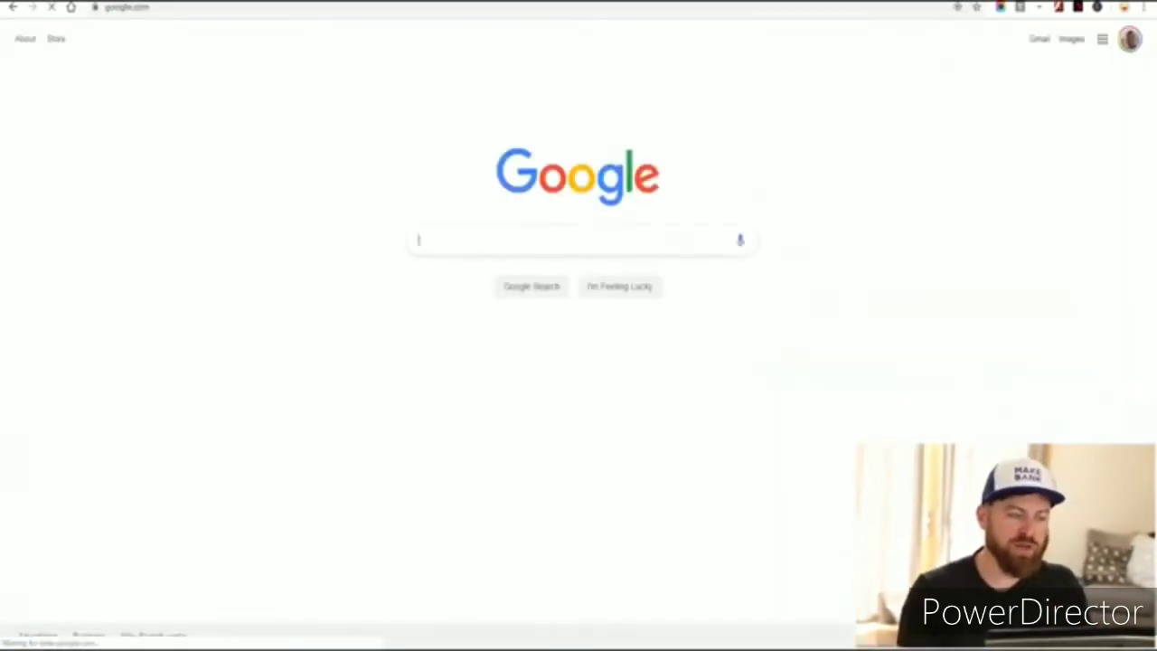
pyautogui.write('work at home')
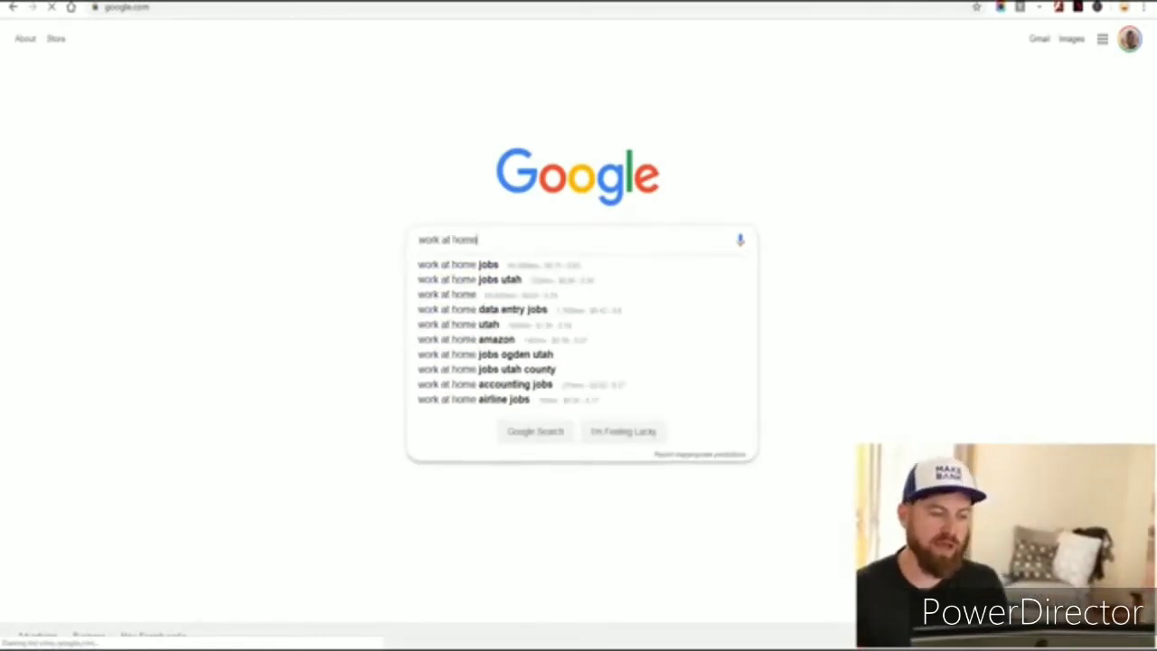
pyautogui.press('Return')
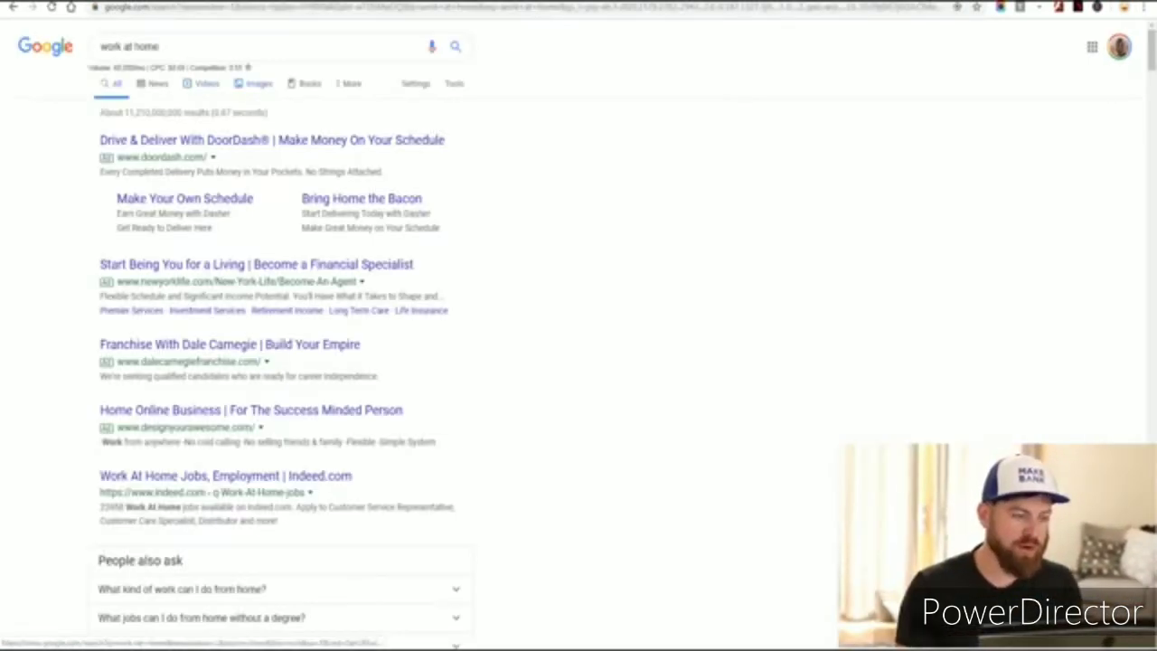
pyautogui.click(259, 84)
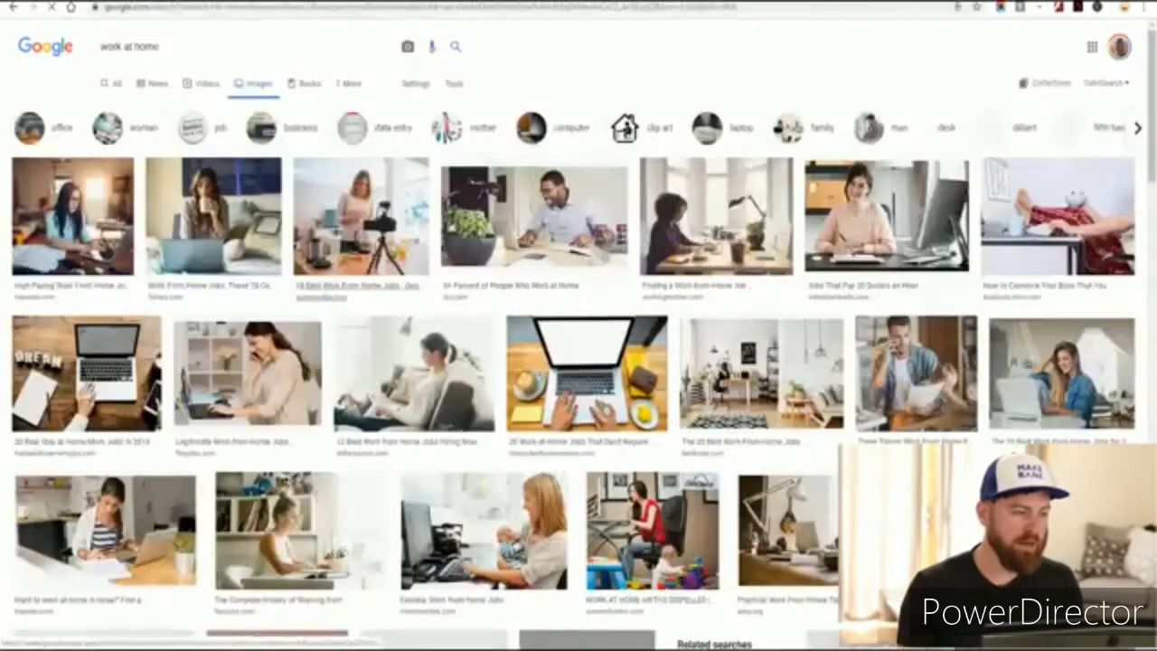
# Copy the image address of the "High Paying Work From Home Jobs" photo and upload it as the listing's first image
pyautogui.click(73, 215)
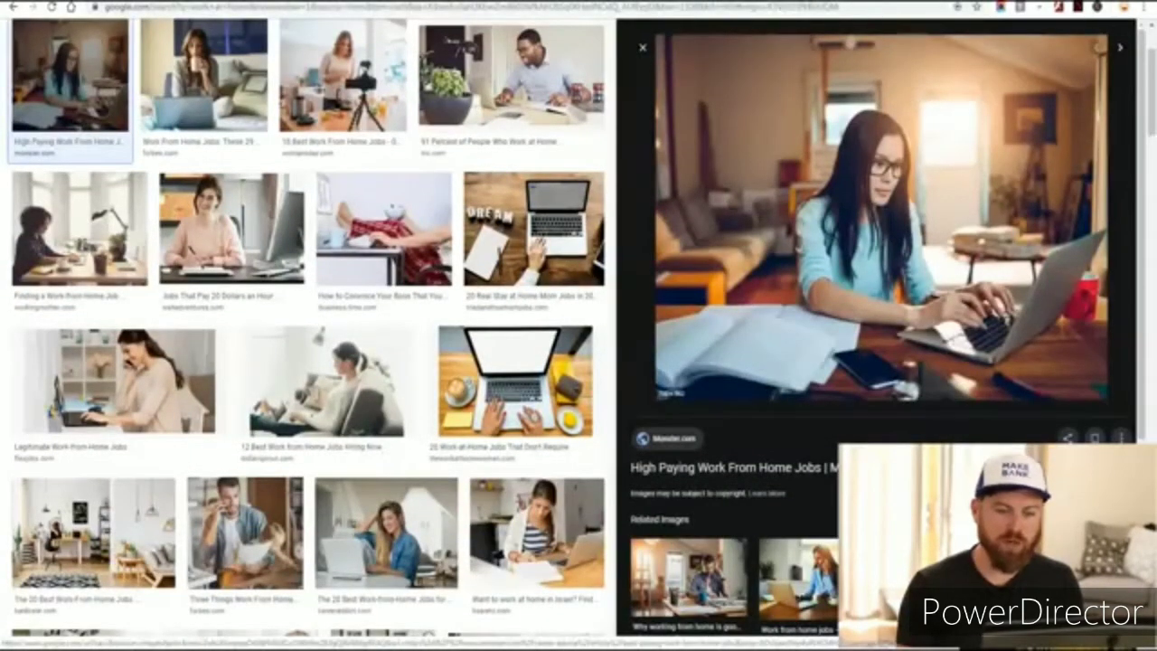
pyautogui.rightClick(775, 121)
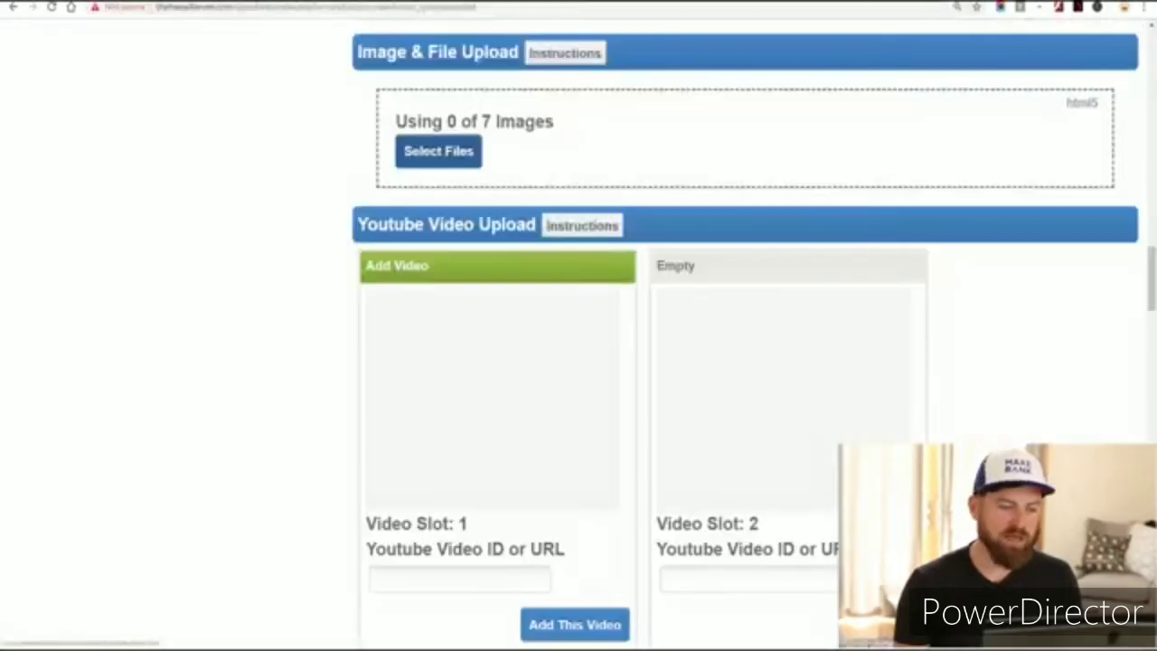
pyautogui.click(439, 150)
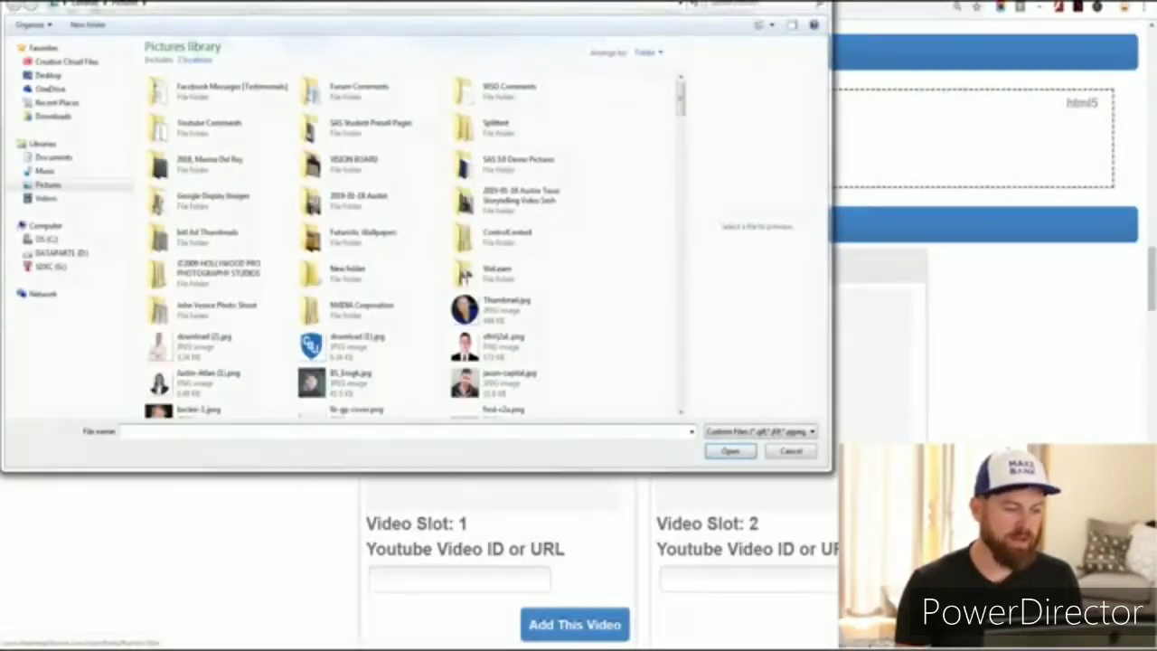
pyautogui.rightClick(205, 434)
pyautogui.click(237, 494)
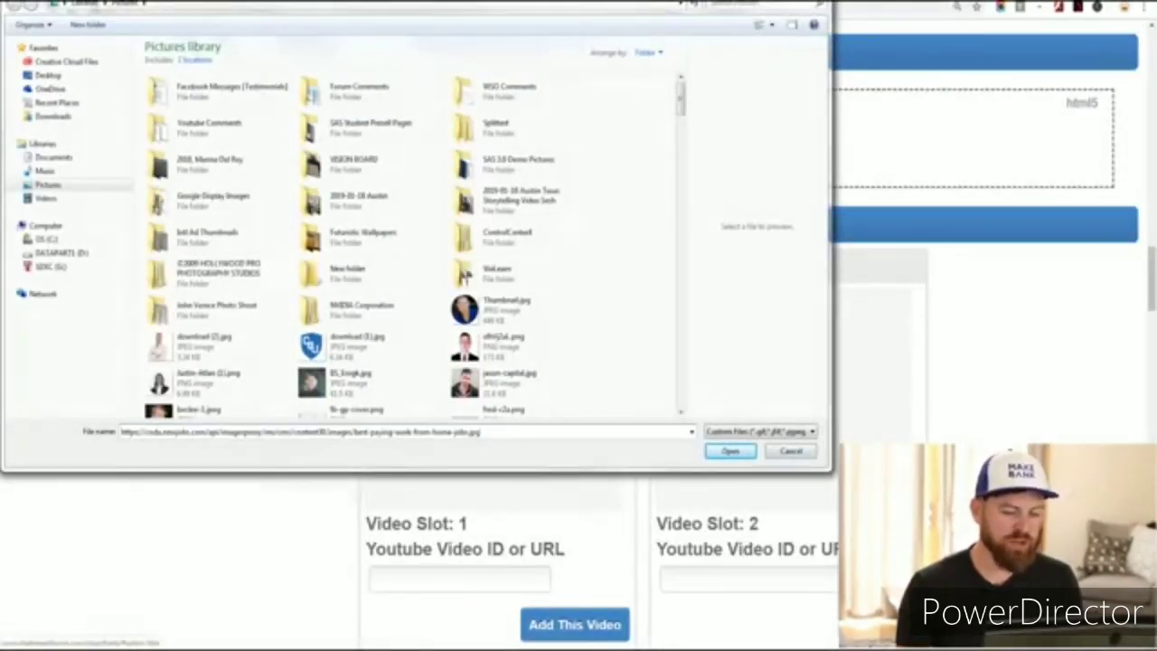
pyautogui.press('Return')
pyautogui.press('Return')
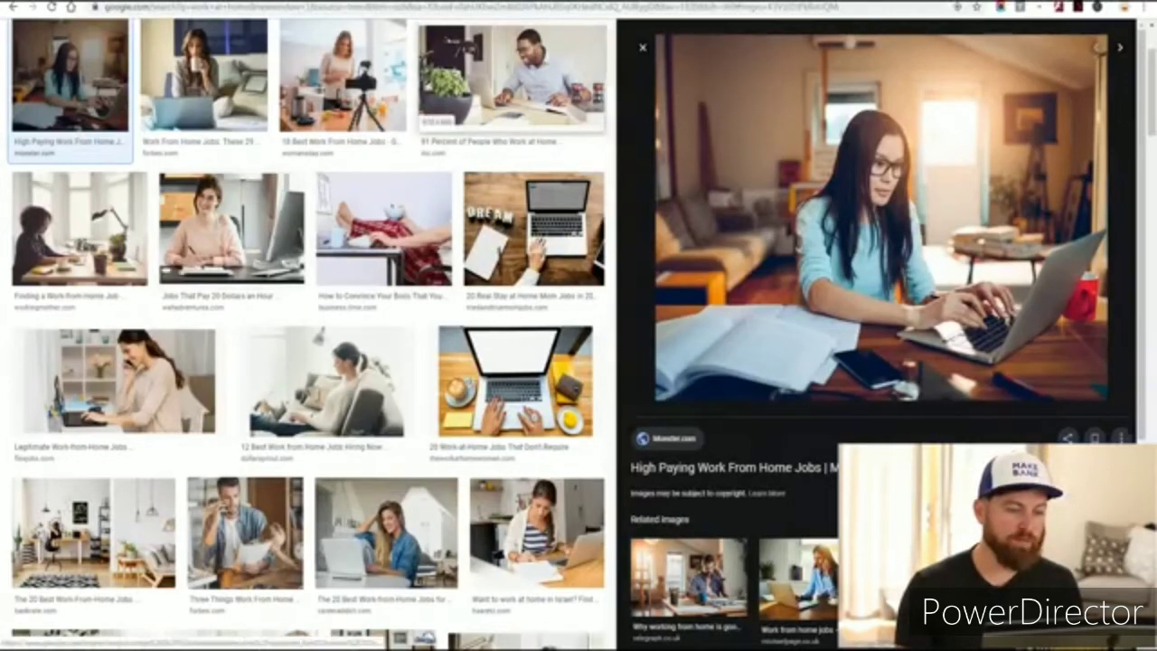
# Copy the image address of the "91 Percent of People Who Work at Home" photo and upload it as the listing's second image
pyautogui.click(511, 77)
pyautogui.rightClick(920, 116)
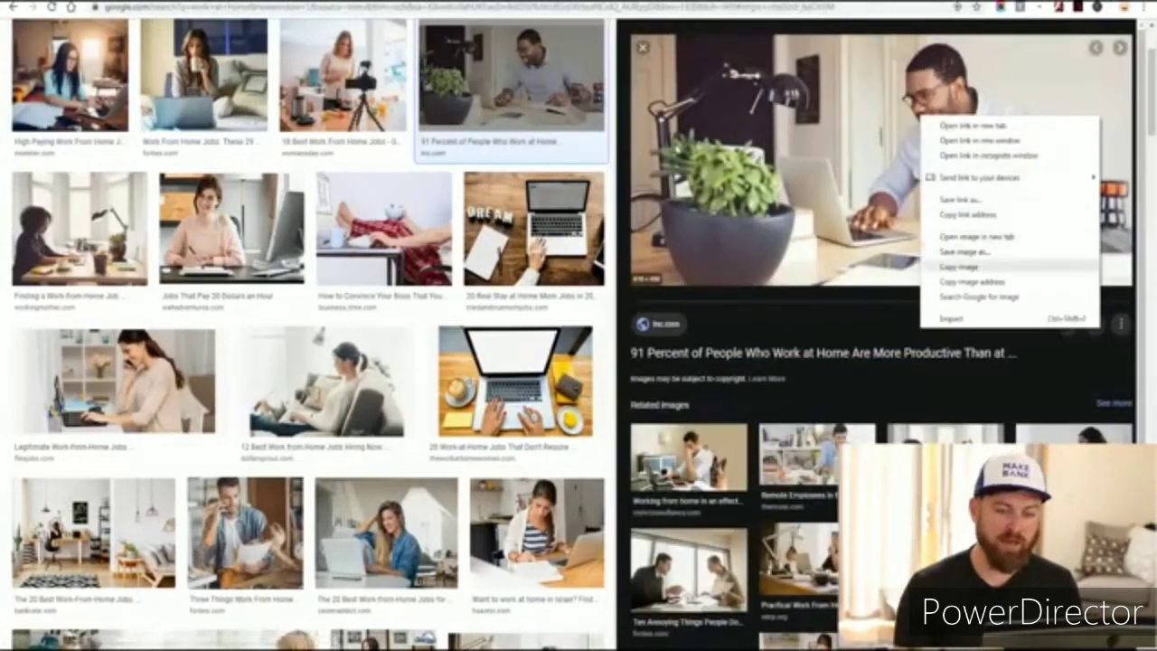
pyautogui.click(960, 268)
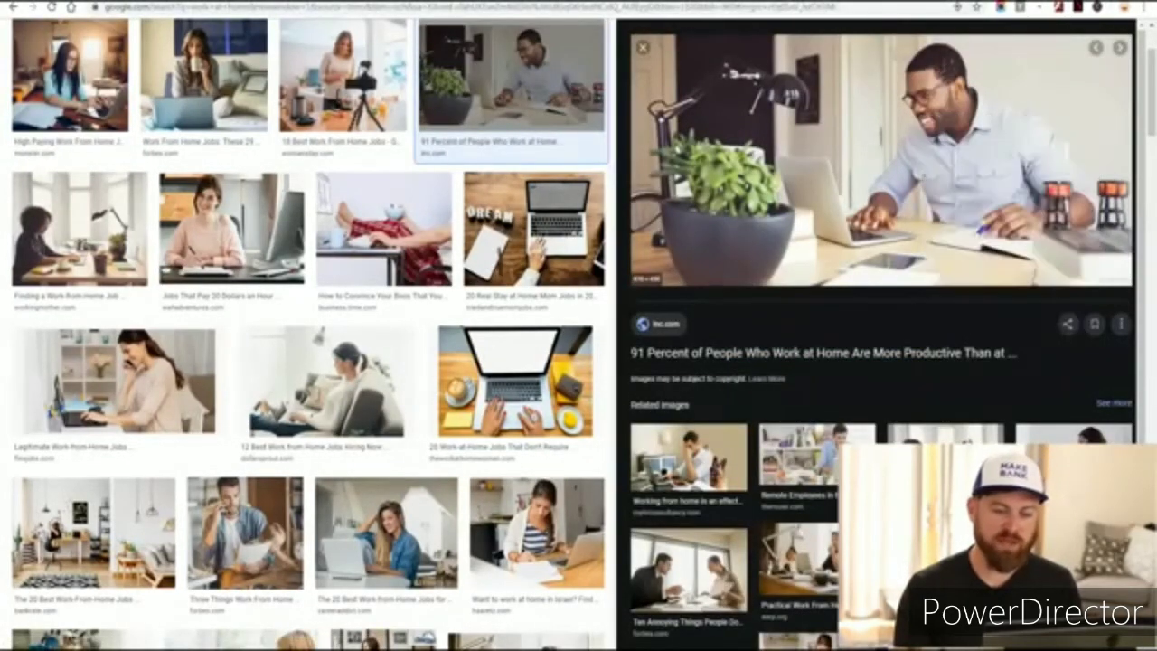
pyautogui.rightClick(900, 143)
pyautogui.click(949, 308)
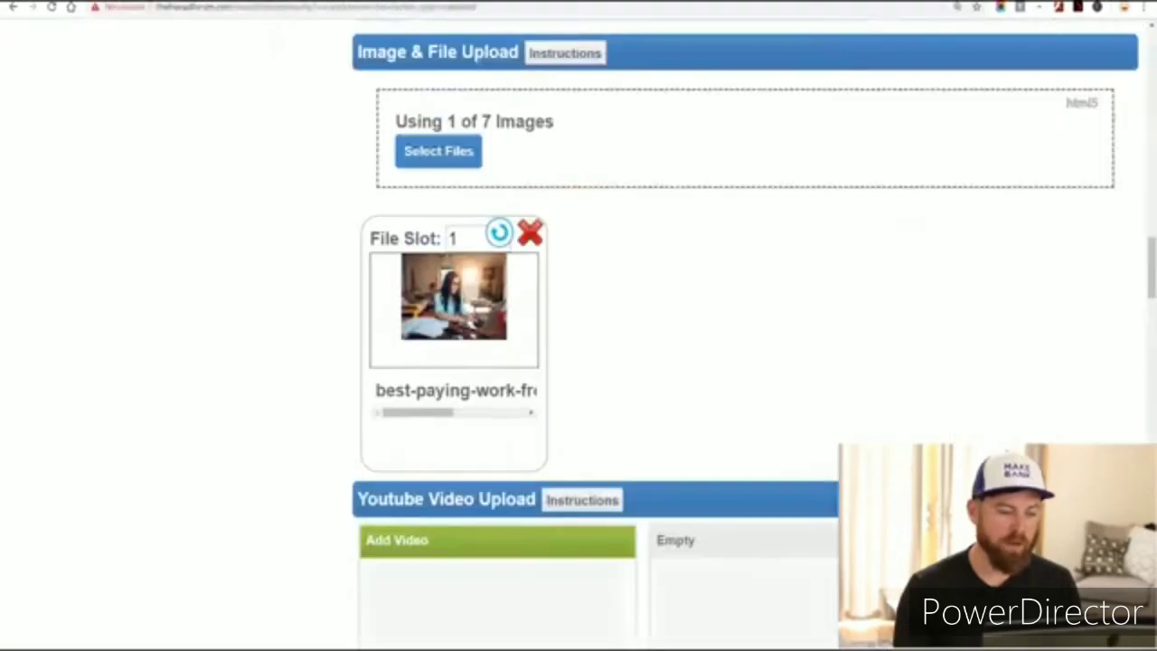
pyautogui.click(438, 150)
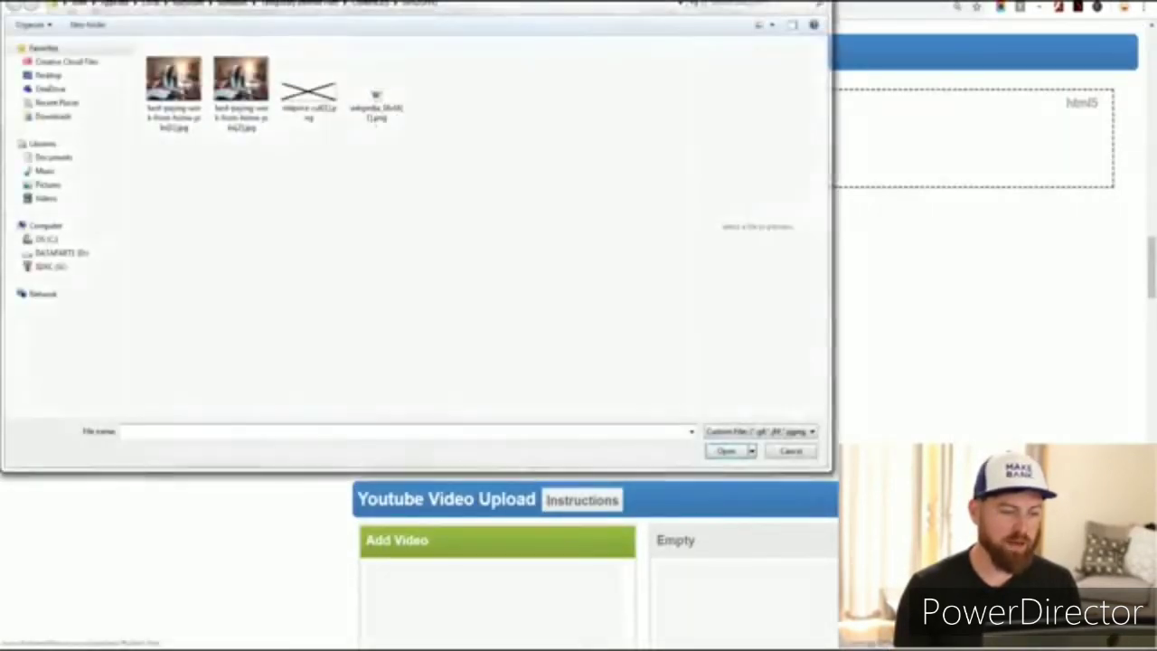
pyautogui.hotkey('ctrl', 'v')
pyautogui.press('Return')
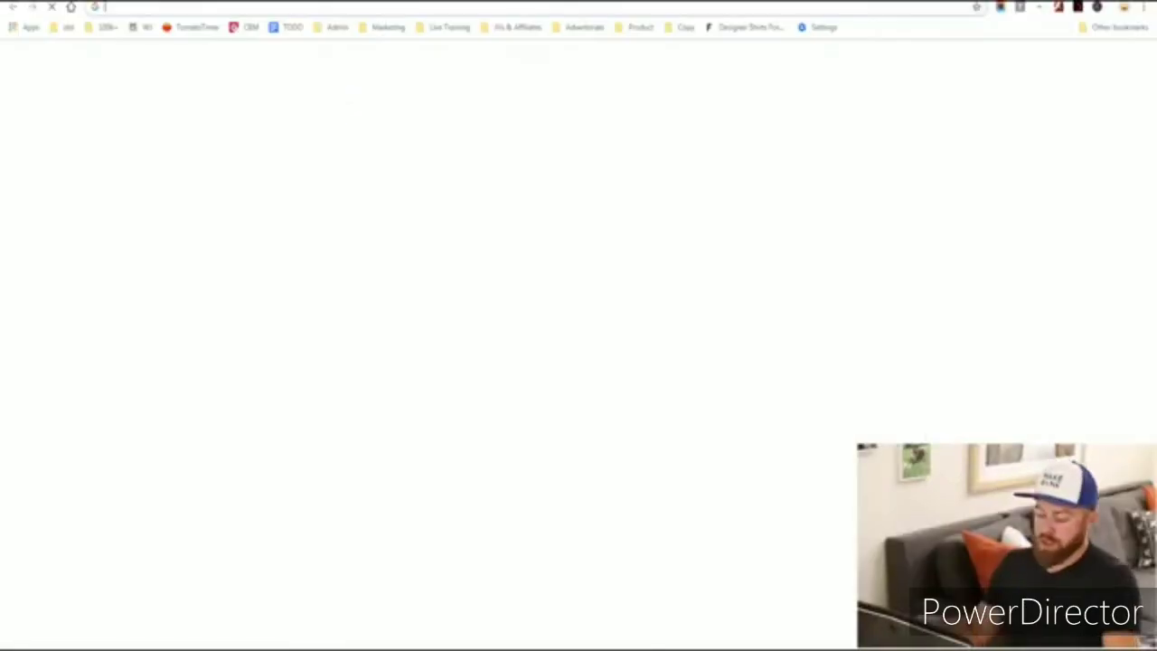
# Open youtube.com in a new tab and go to the signed-in channel's list of uploaded videos
pyautogui.write('youtube.com')
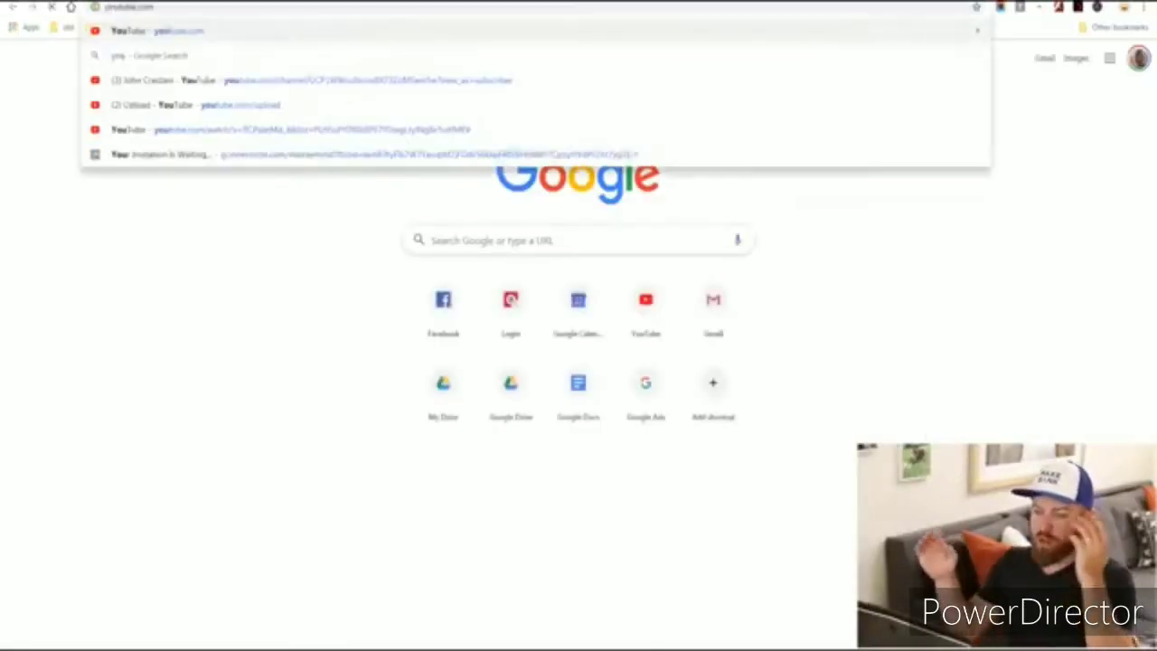
pyautogui.press('Return')
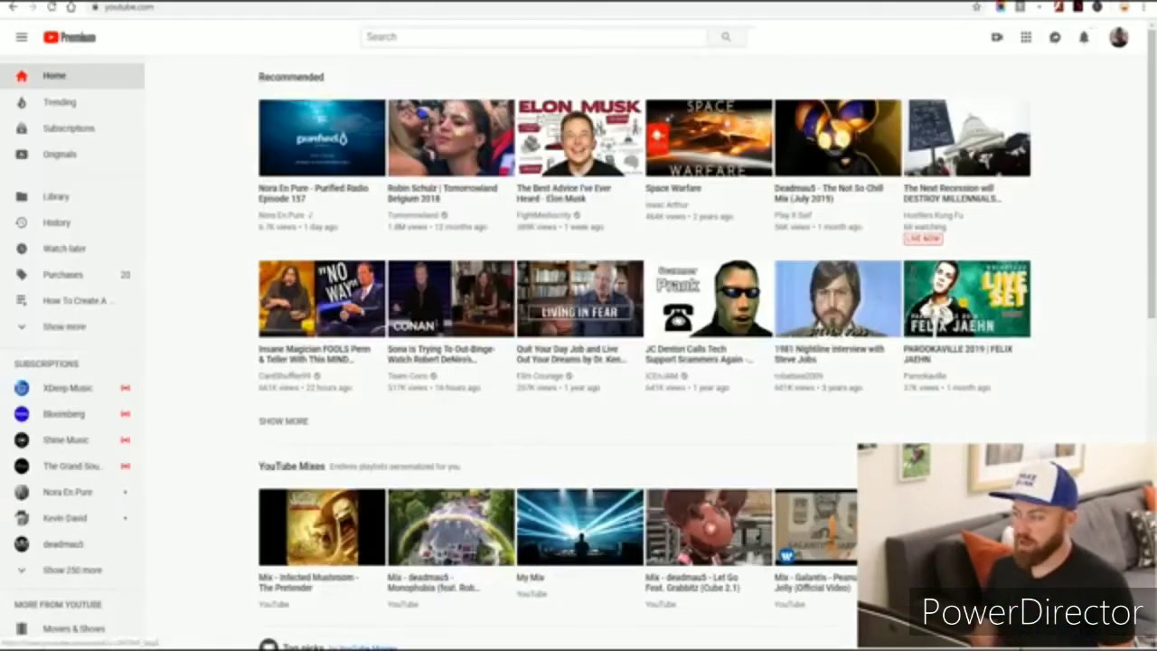
pyautogui.click(1119, 37)
pyautogui.click(1014, 121)
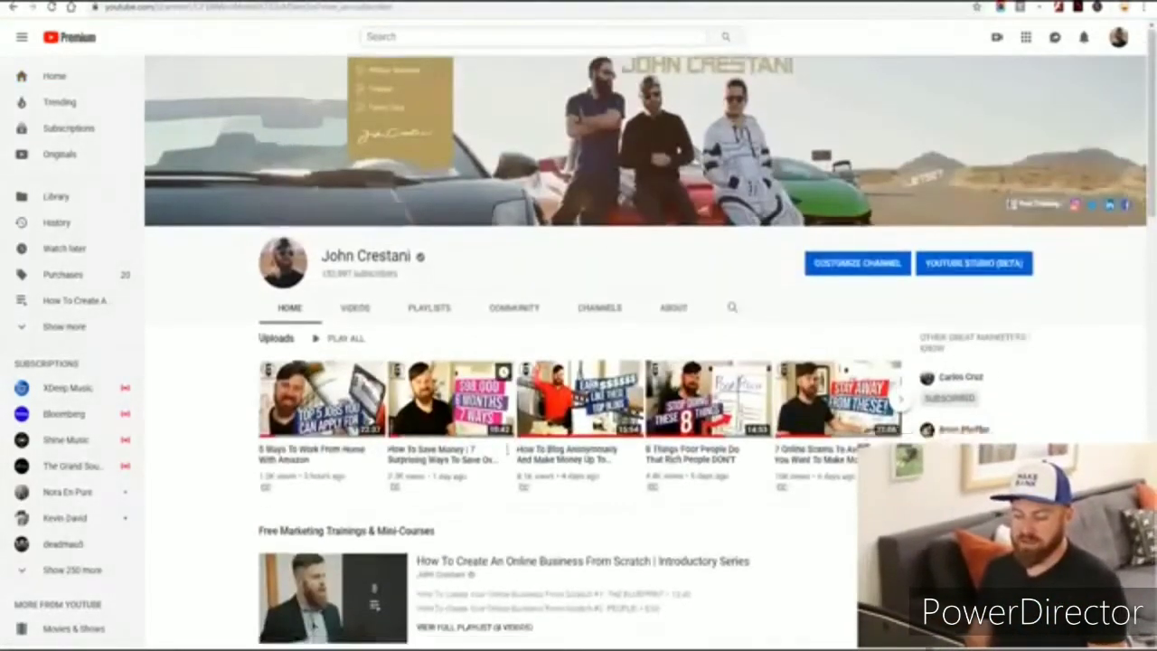
pyautogui.click(354, 312)
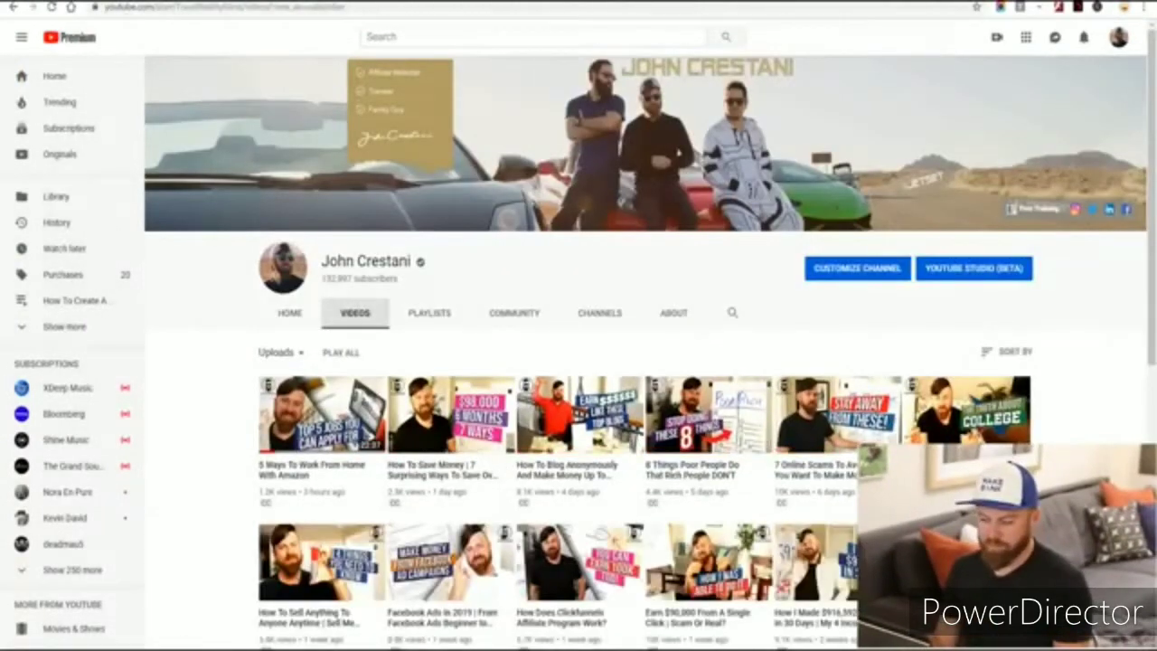
# Sort the uploads by most popular, open "Invitation To Learn How To Create An Automated, Online Business" and select its URL
pyautogui.click(1016, 352)
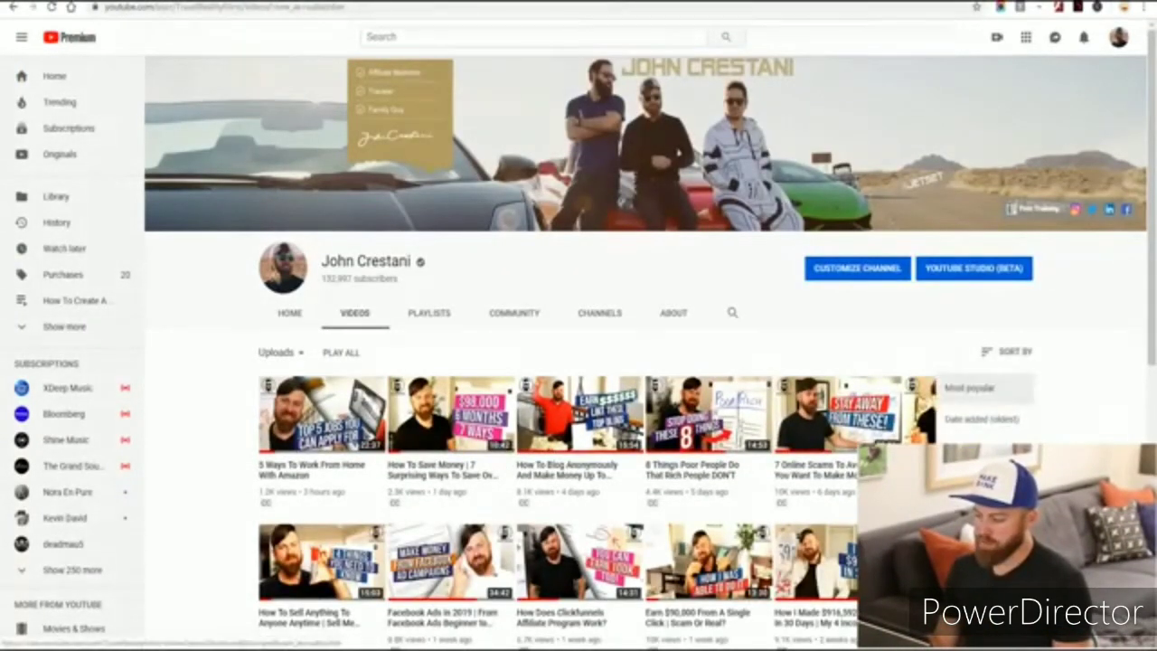
pyautogui.click(981, 387)
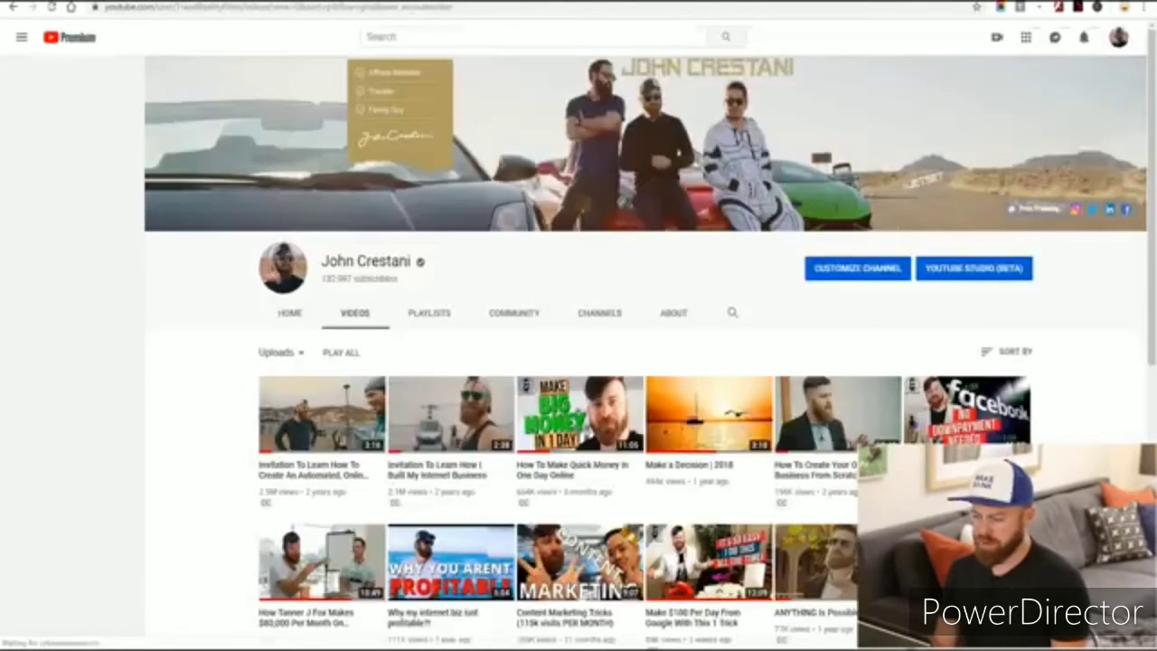
pyautogui.click(1007, 352)
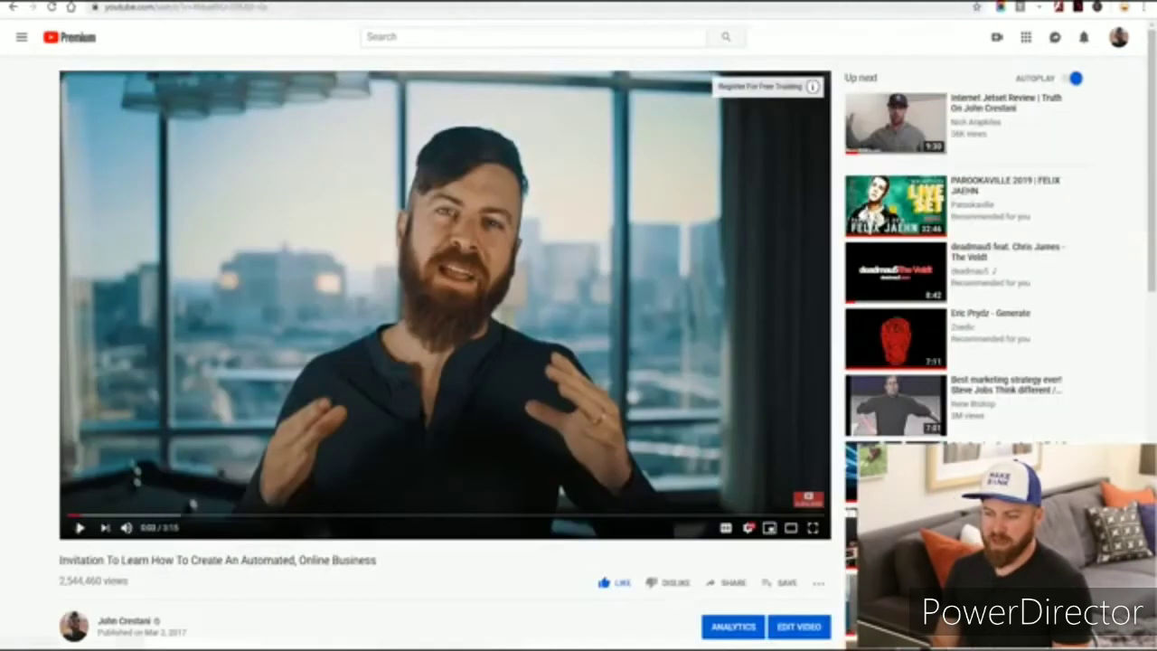
pyautogui.moveTo(244, 8); pyautogui.dragTo(235, 7)
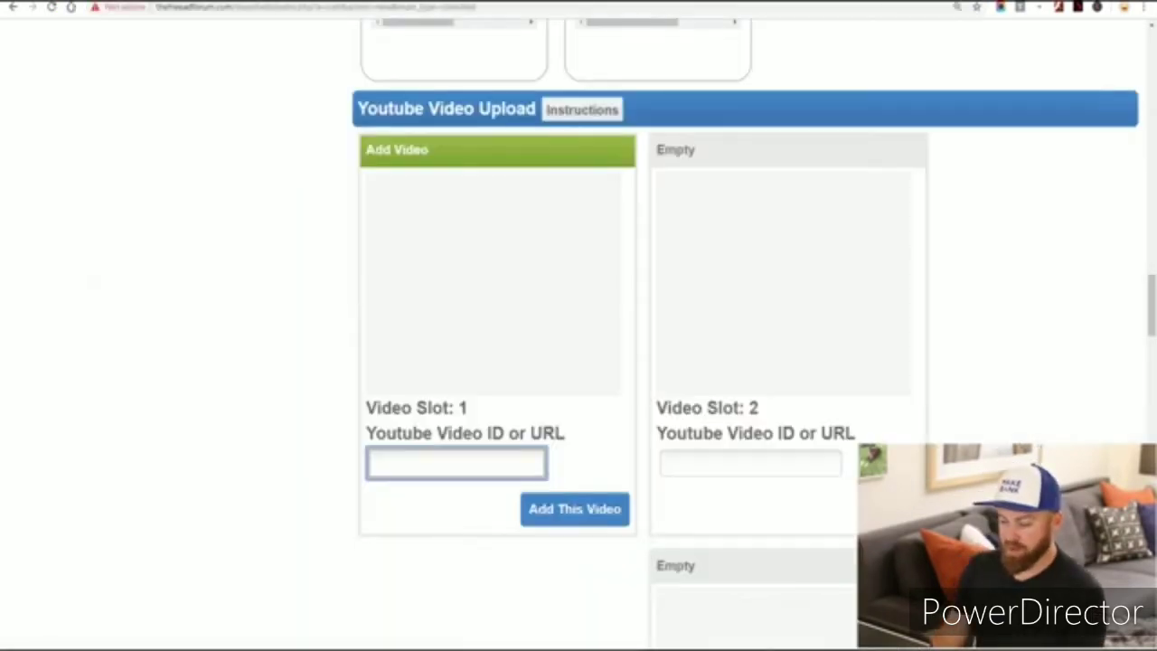
# Paste the YouTube URL ending in watch?v=XhkaB5OcT0E into video slot 1 of the ad form and add the video
pyautogui.rightClick(434, 465)
pyautogui.click(462, 545)
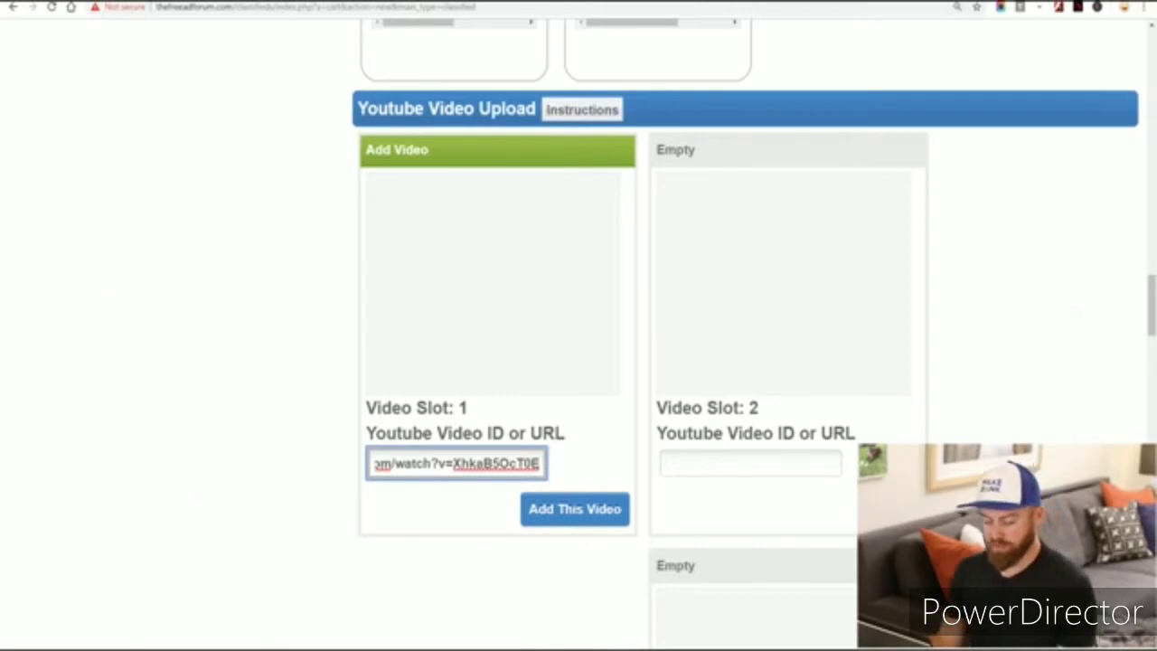
pyautogui.click(575, 508)
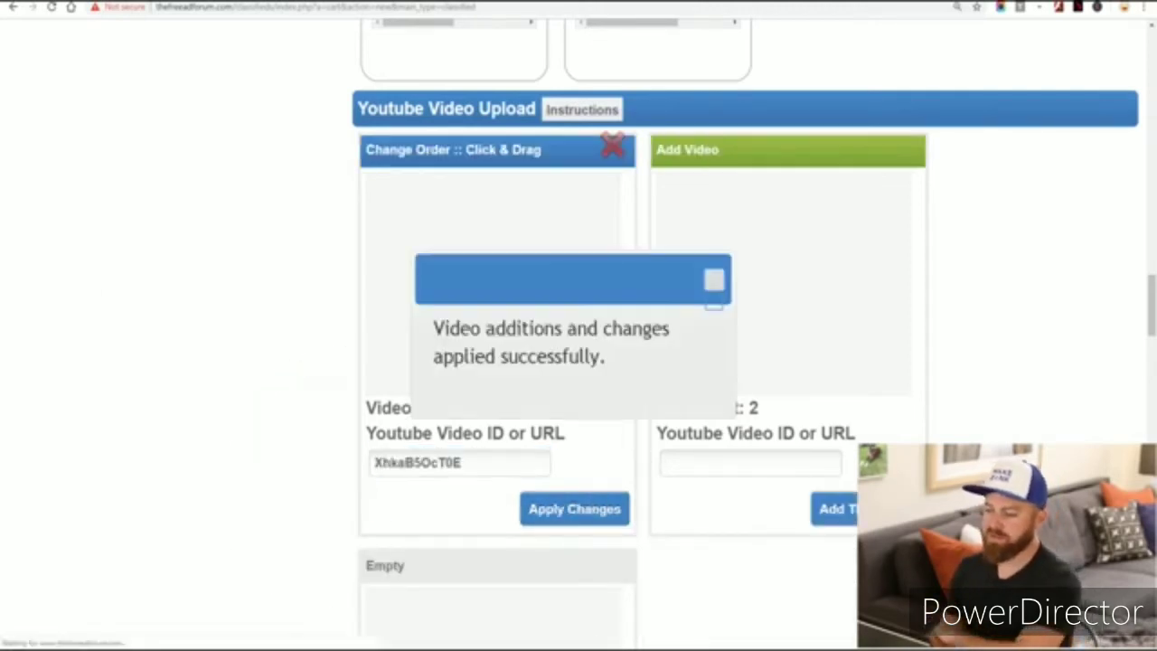
pyautogui.click(575, 509)
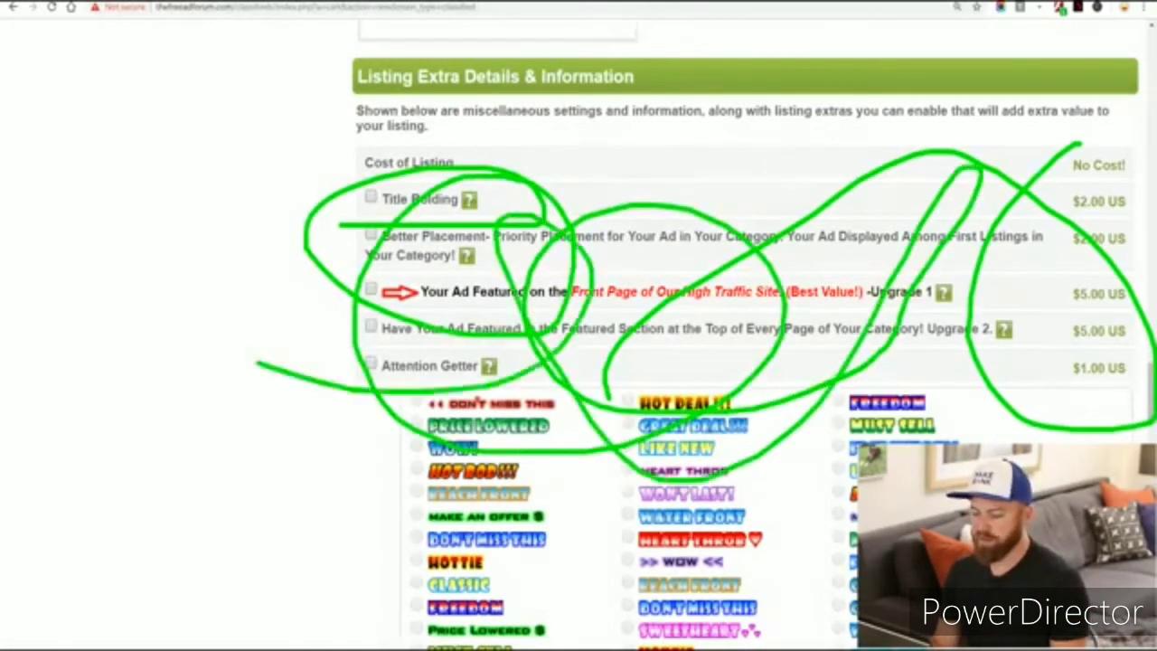
# Skip all the paid listing extras and attention getters and continue to the next stage of the ad submission
pyautogui.scroll(-2, 741, 362)
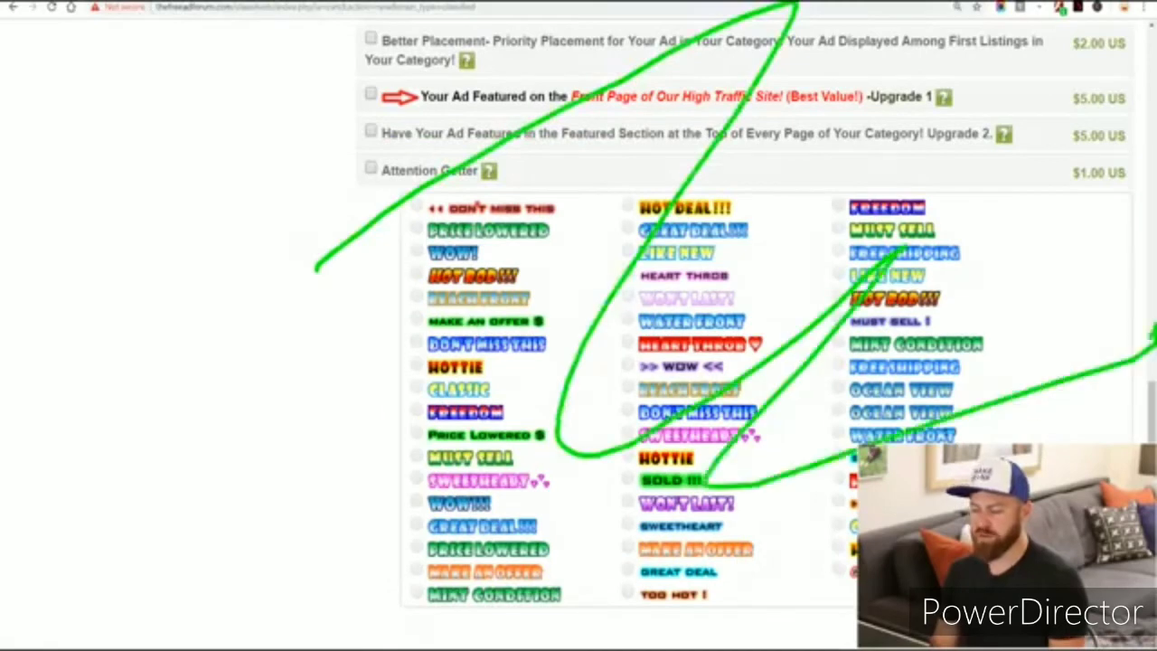
pyautogui.scroll(-5, 578, 361)
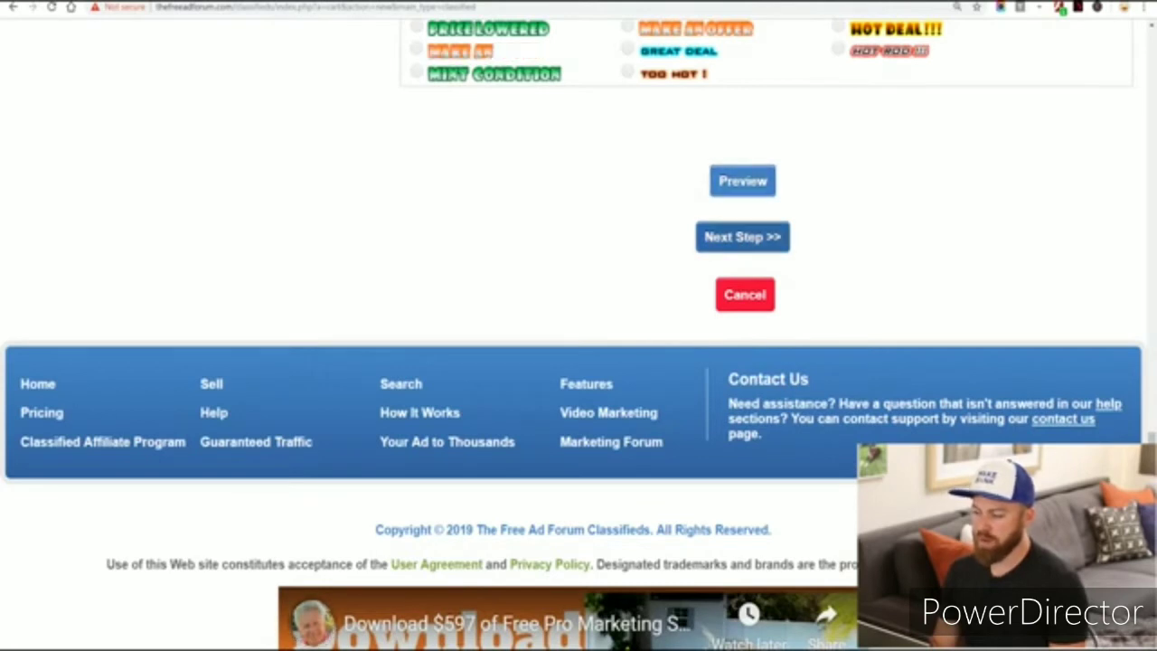
pyautogui.click(742, 237)
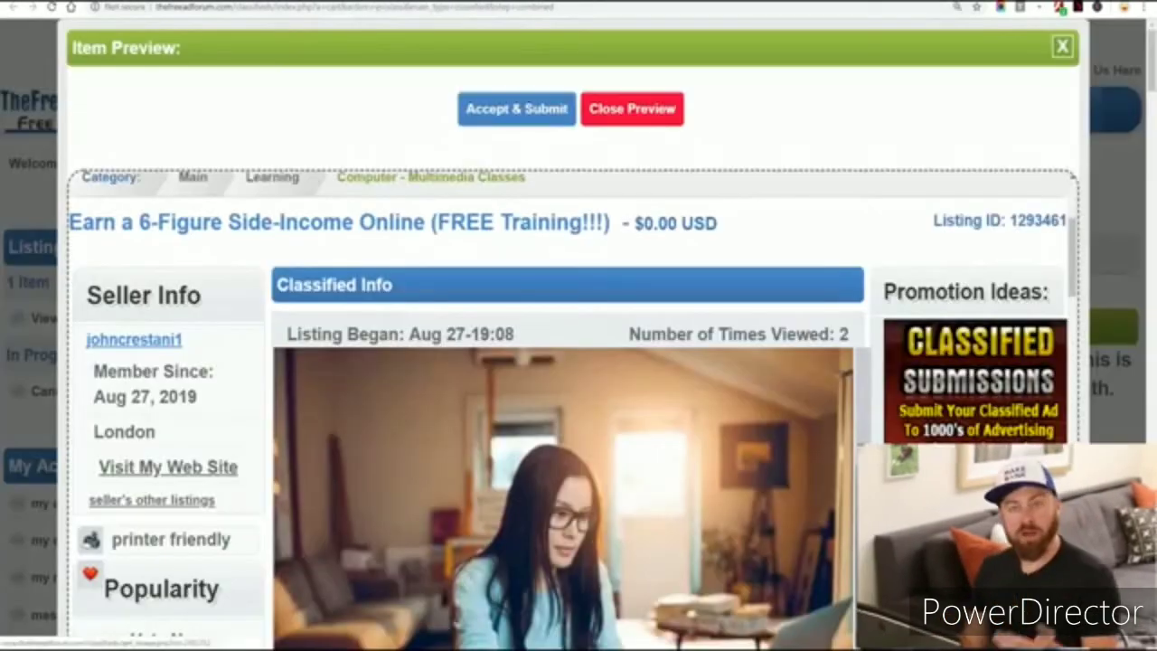
# Review the item preview of the ad, checking its title, images, embedded YouTube video, description and signup link
pyautogui.scroll(-2, 569, 407)
pyautogui.scroll(3, 570, 406)
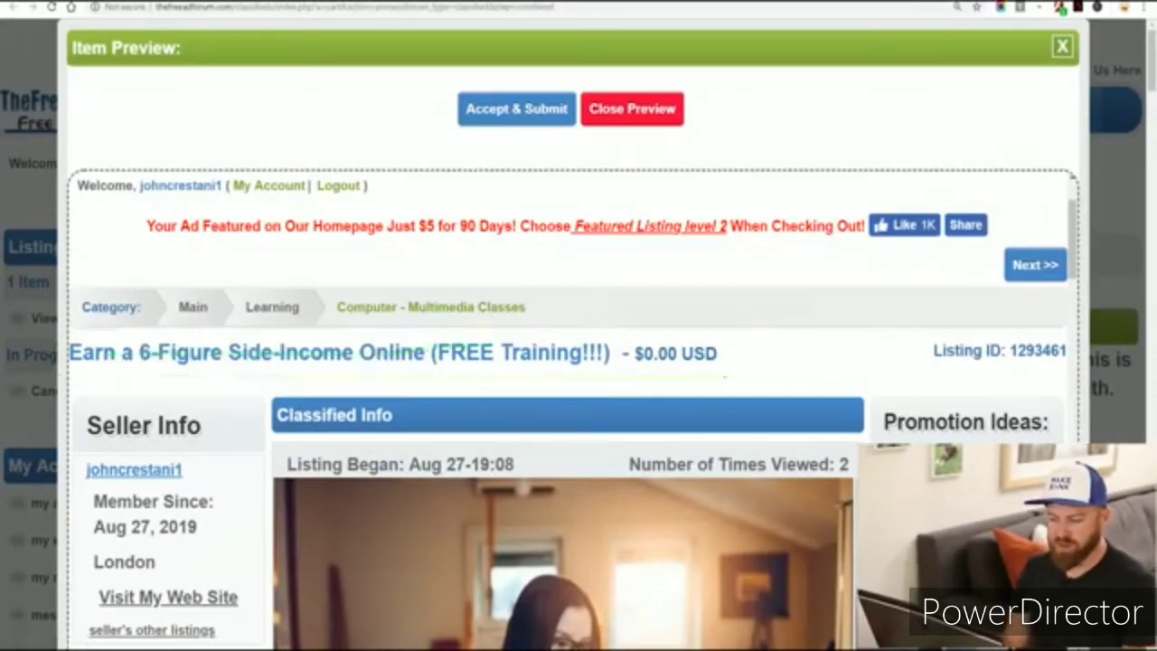
pyautogui.scroll(-8, 569, 406)
pyautogui.scroll(5, 569, 407)
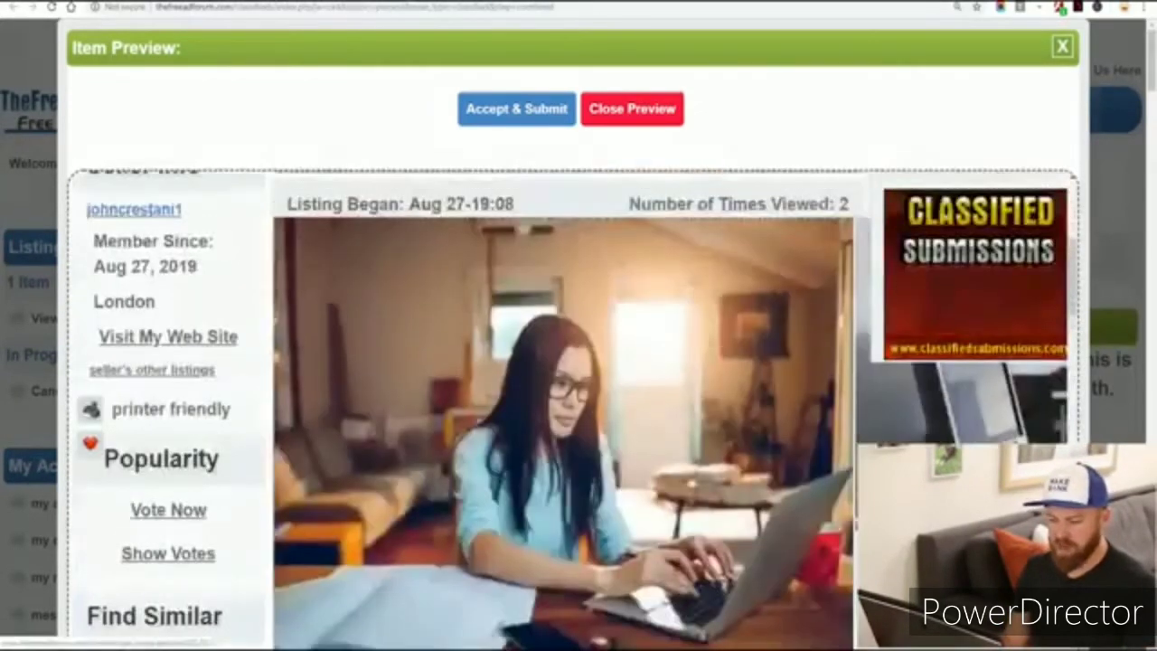
pyautogui.scroll(-4, 570, 407)
pyautogui.scroll(-4, 569, 406)
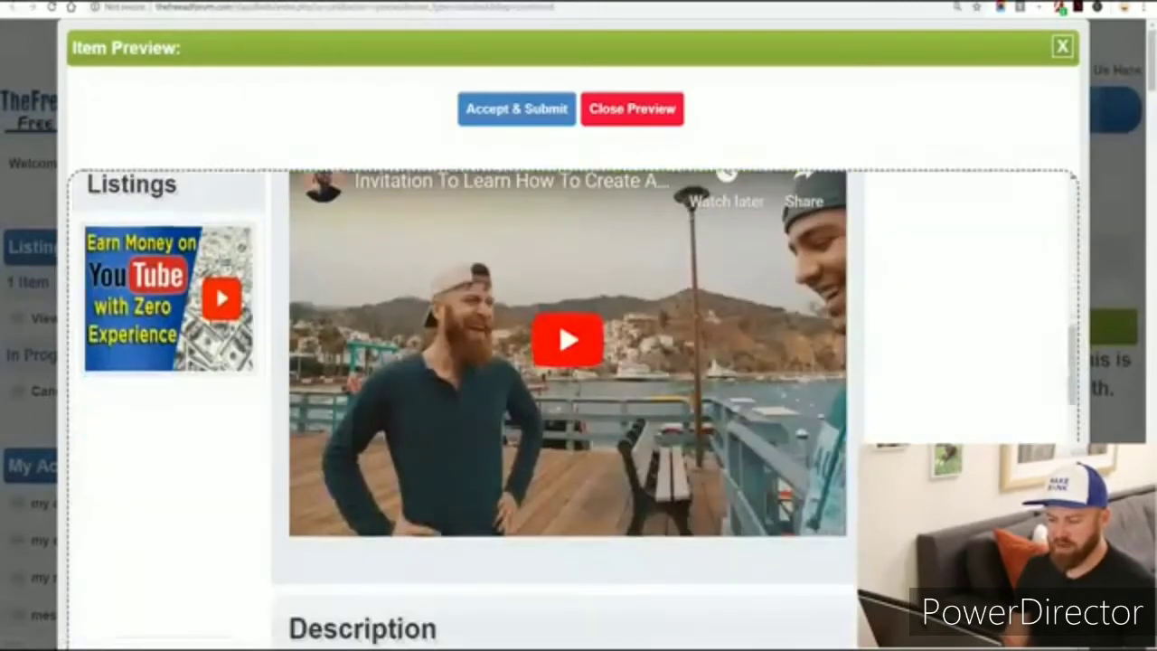
pyautogui.scroll(-6, 570, 407)
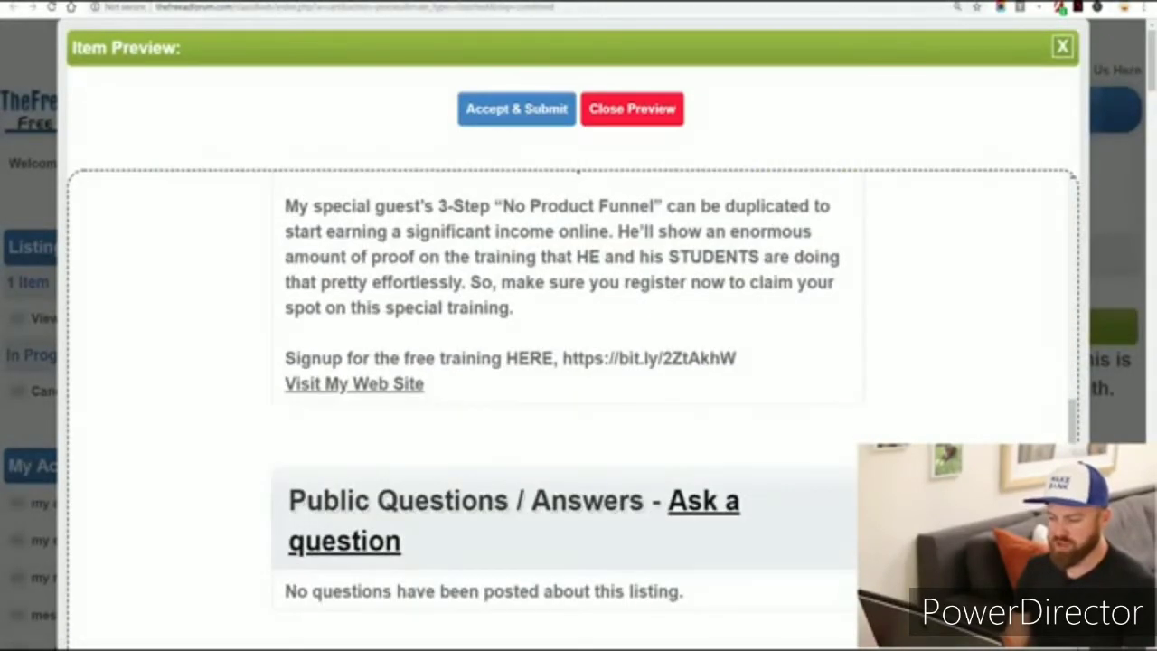
# Accept the previewed ad and submit it to complete the checkout
pyautogui.moveTo(874, 236)
pyautogui.mouseDown()
pyautogui.moveTo(616, 186)
pyautogui.moveTo(751, 320)
pyautogui.moveTo(646, 428)
pyautogui.moveTo(792, 382)
pyautogui.moveTo(564, 384)
pyautogui.moveTo(822, 335)
pyautogui.mouseUp()
pyautogui.press('e')
pyautogui.moveTo(500, 376)
pyautogui.mouseDown()
pyautogui.moveTo(222, 389)
pyautogui.moveTo(497, 390)
pyautogui.mouseUp()
pyautogui.press('e')
pyautogui.moveTo(590, 74)
pyautogui.mouseDown()
pyautogui.moveTo(458, 72)
pyautogui.moveTo(466, 118)
pyautogui.moveTo(646, 120)
pyautogui.mouseUp()
pyautogui.press('Escape')
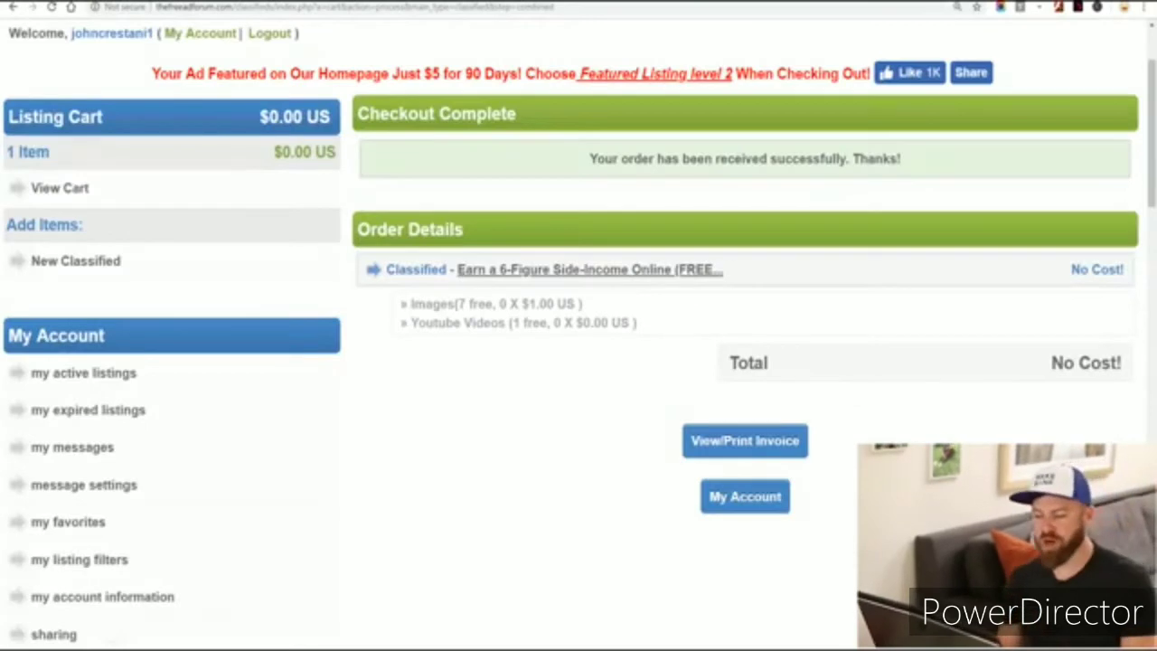
pyautogui.moveTo(726, 271)
pyautogui.mouseDown()
pyautogui.moveTo(750, 470)
pyautogui.moveTo(774, 259)
pyautogui.moveTo(440, 374)
pyautogui.mouseUp()
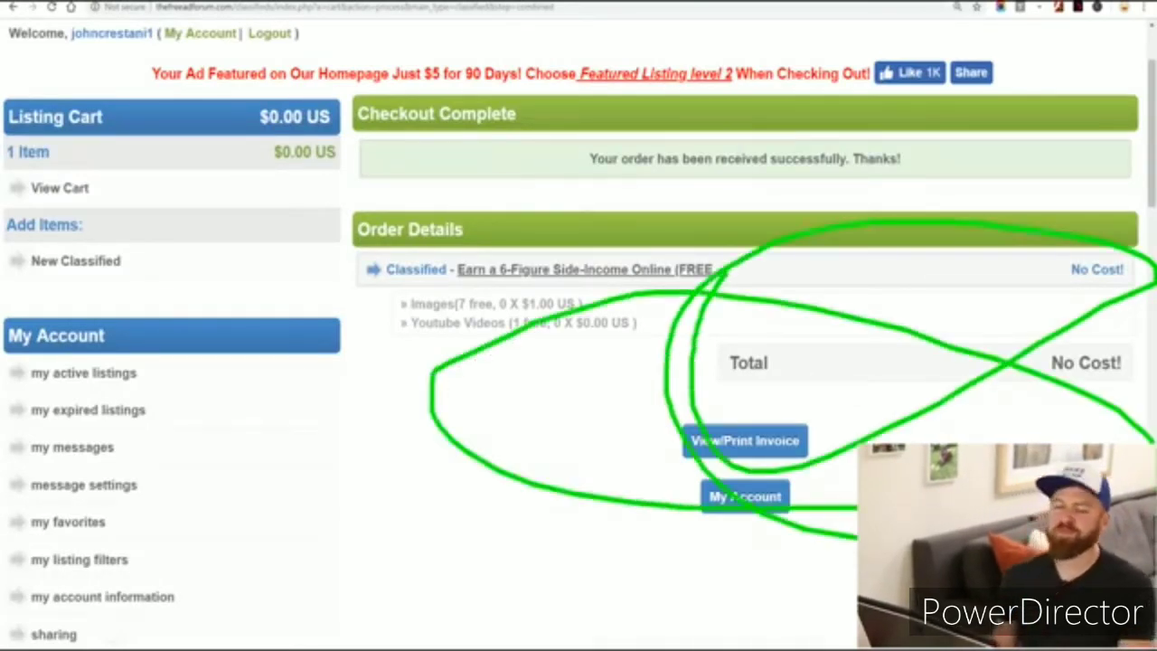